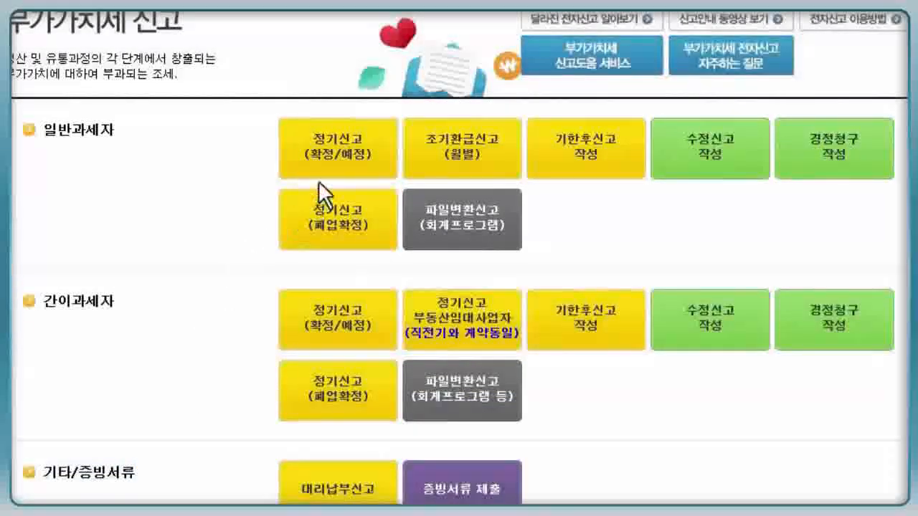
- Open the general taxpayer's regular VAT return (확정/예정), save its basic information, and continue to form selection
click(320, 178)
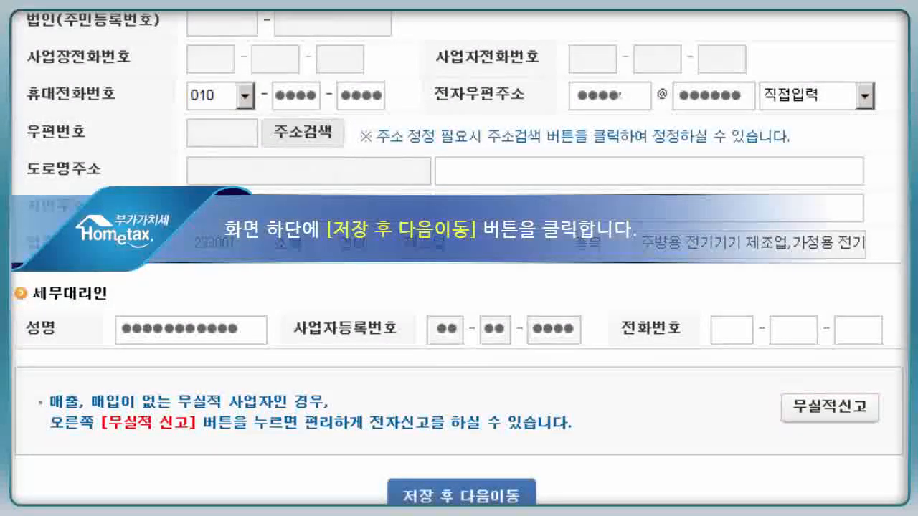
scroll(459, 287, down, 1)
click(411, 438)
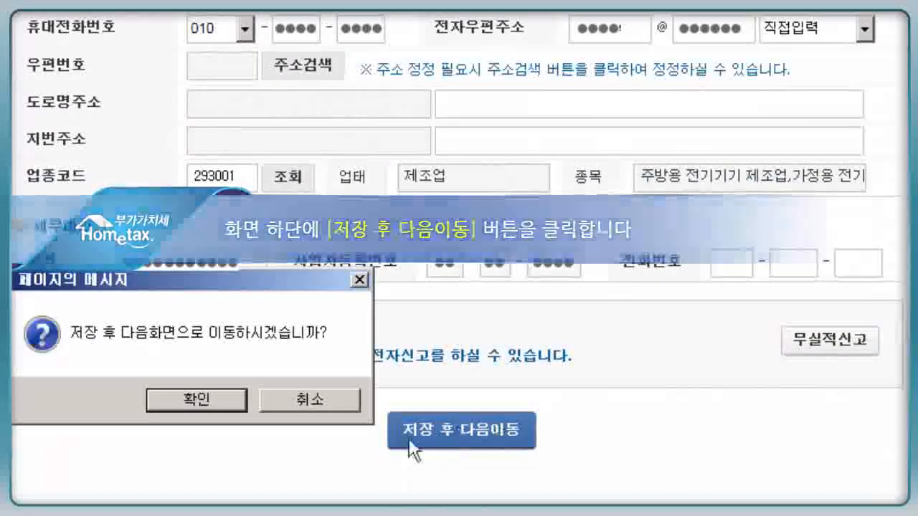
click(220, 399)
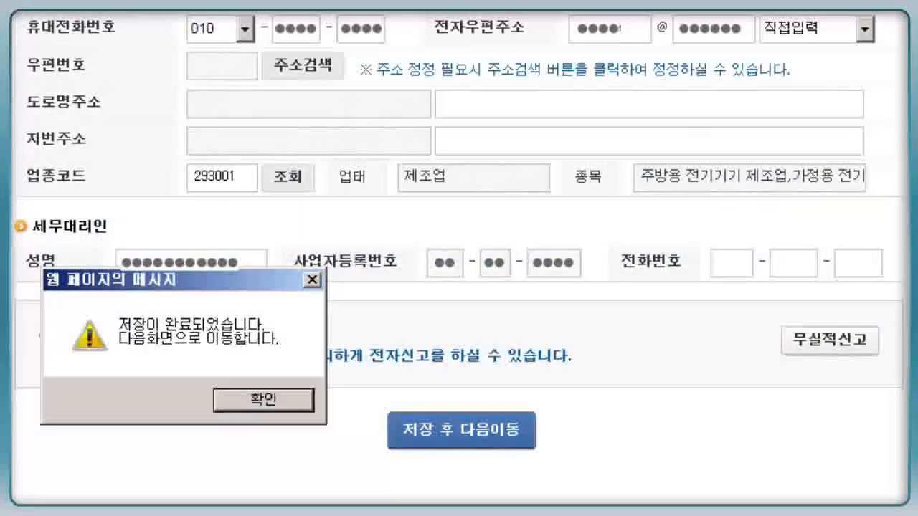
click(278, 402)
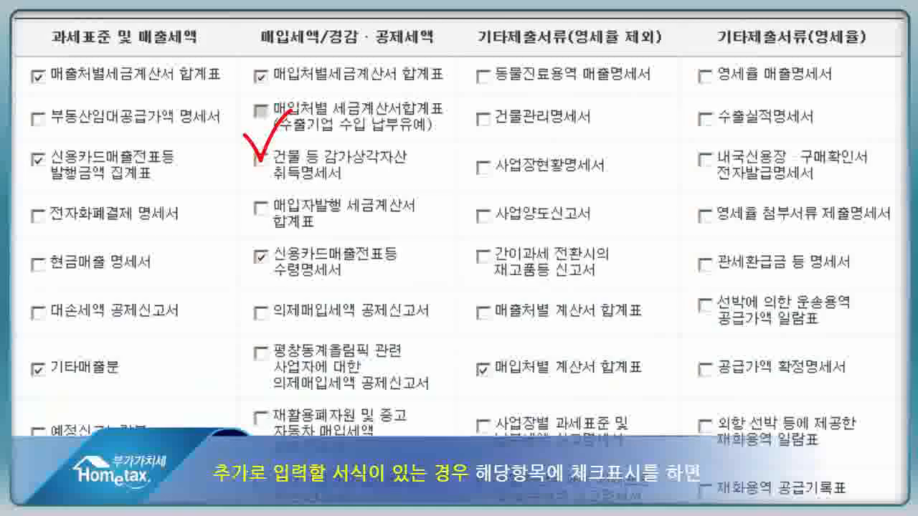
- Add the depreciable asset acquisition statement (건물 등 감가상각자산 취득명세서) to the selected forms, save the selection, and continue
click(260, 159)
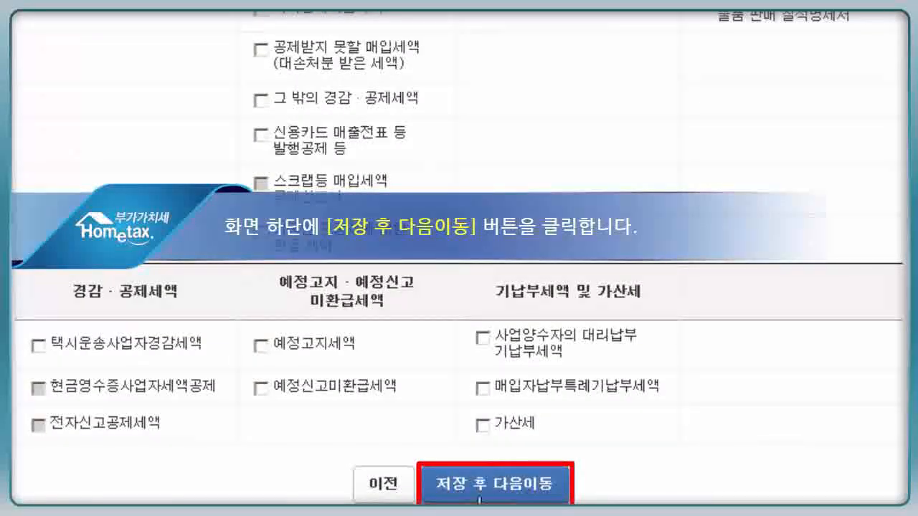
click(479, 495)
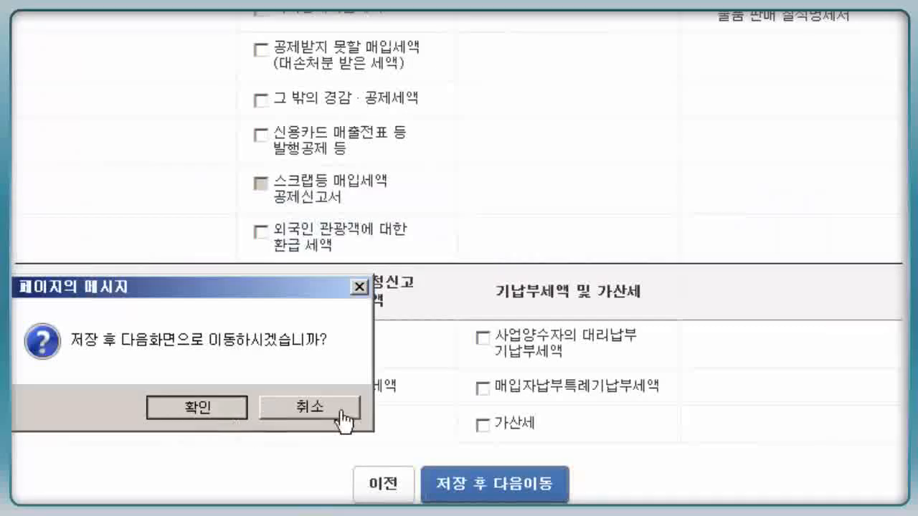
click(197, 407)
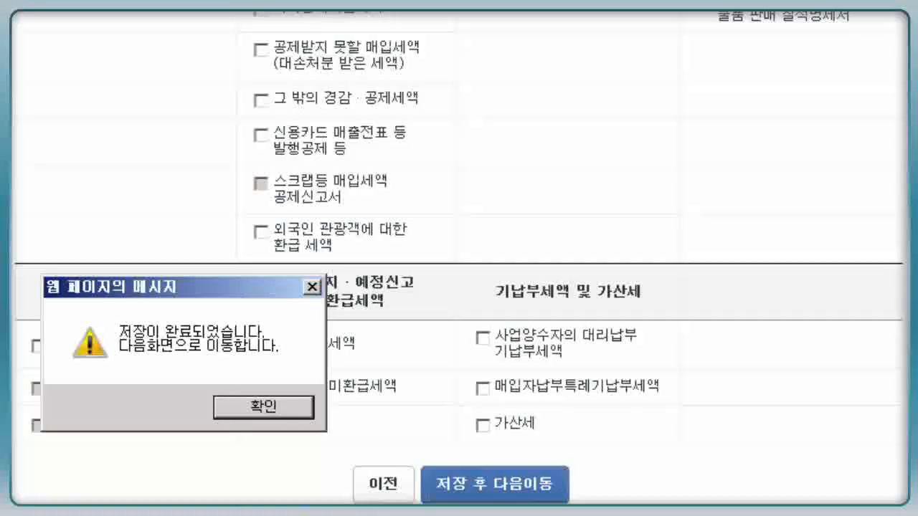
click(264, 407)
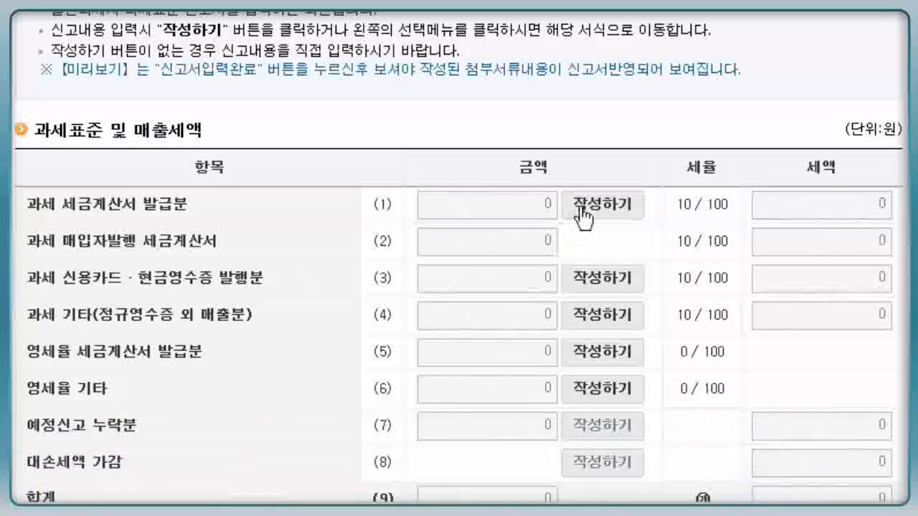
- Open the form for taxable tax-invoice sales (1) and enter and verify the customer's business registration number in the customer details
click(596, 206)
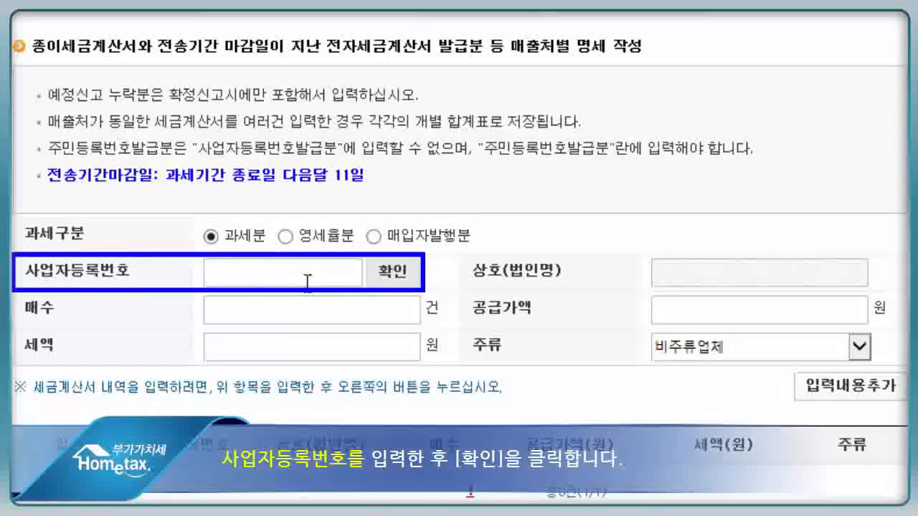
text(101●●●●●●●●)
click(393, 274)
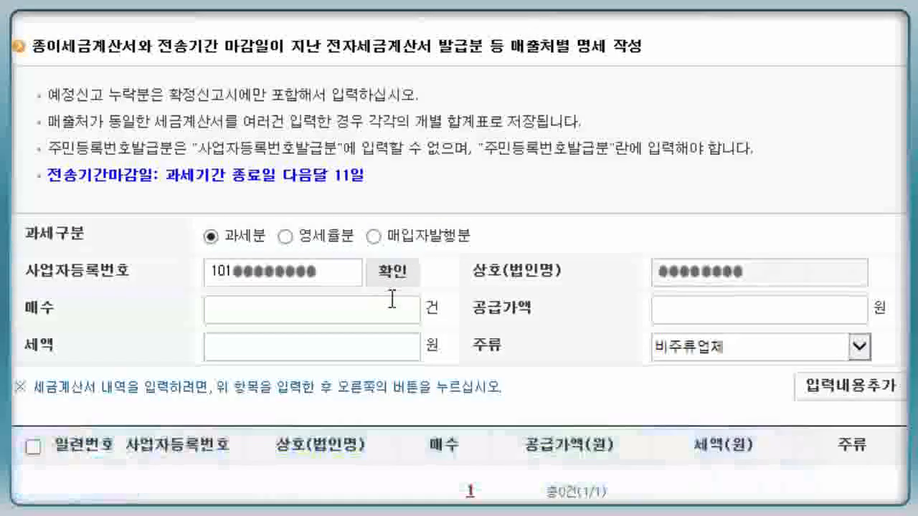
- Add taxable sales entries of 2 invoices with a supply value of 20,000,000 won and 1 invoice with 18,000,000 won
text(2)
key(Tab)
text(2)
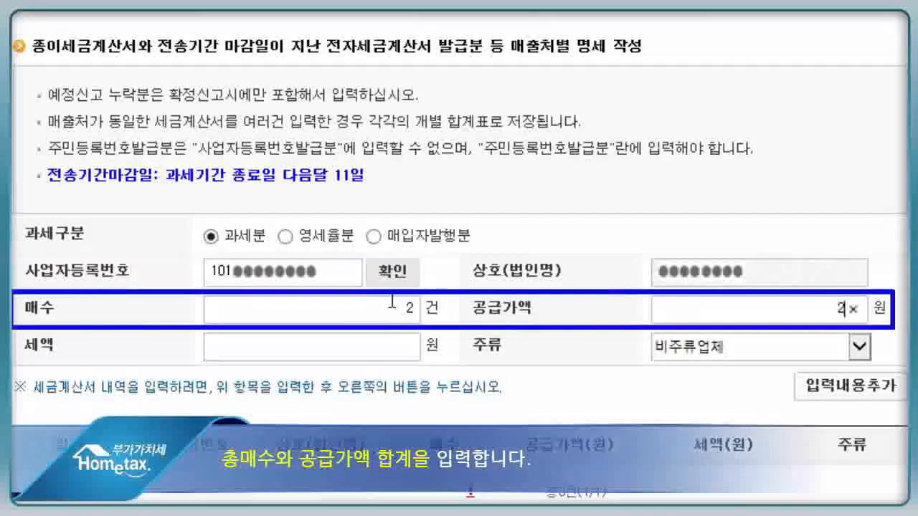
text(0,000,000)
key(Tab)
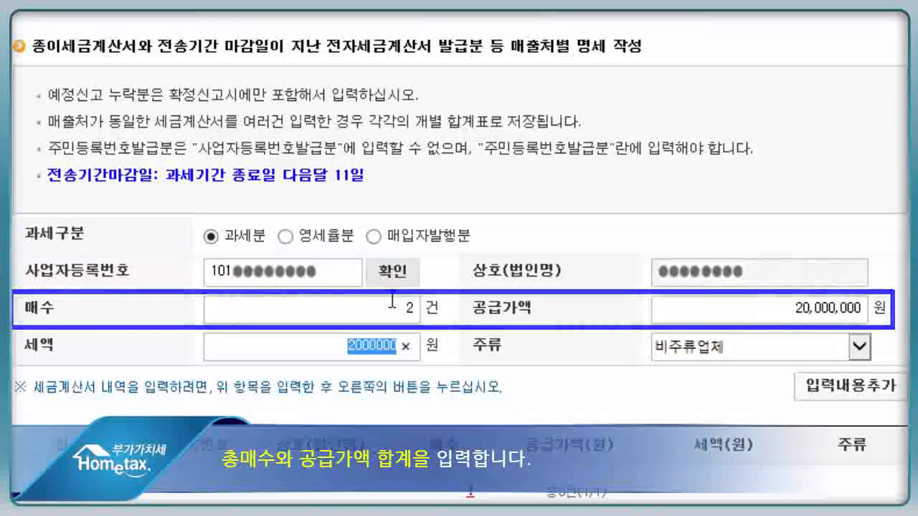
key(Tab)
key(Tab)
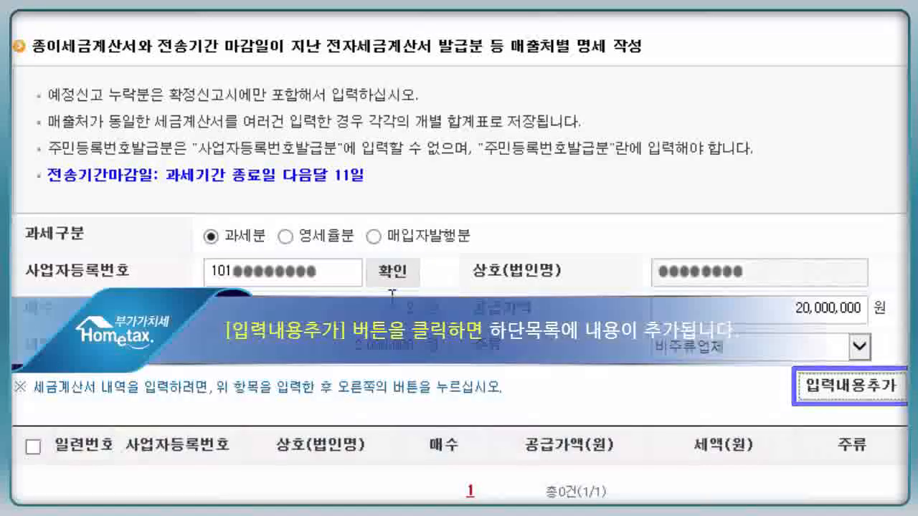
key(Return)
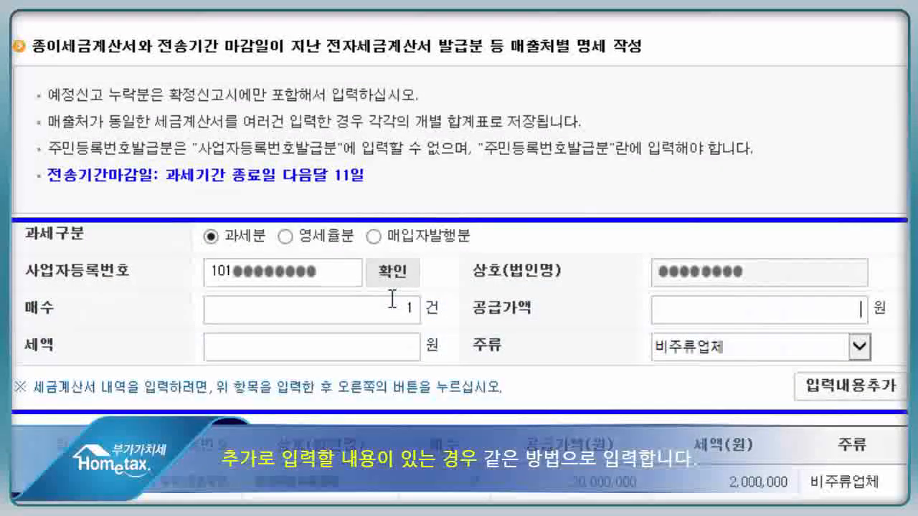
key(Return)
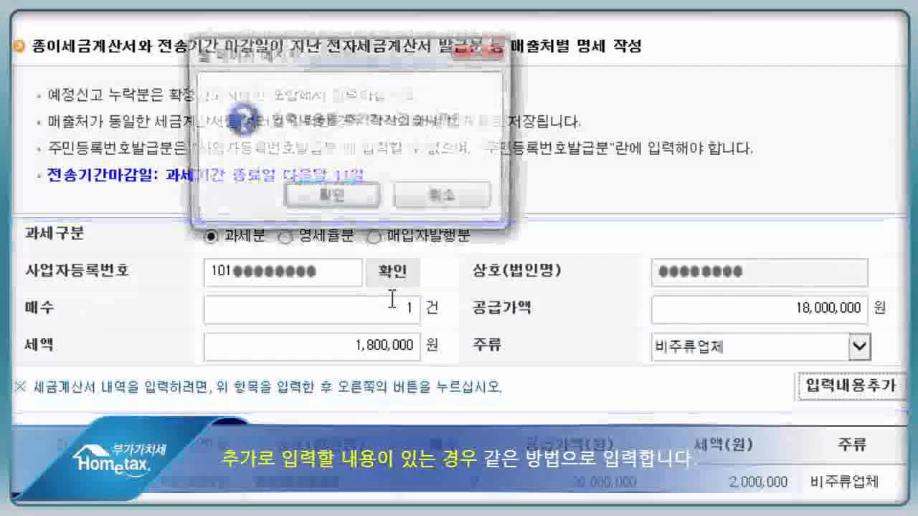
key(Return)
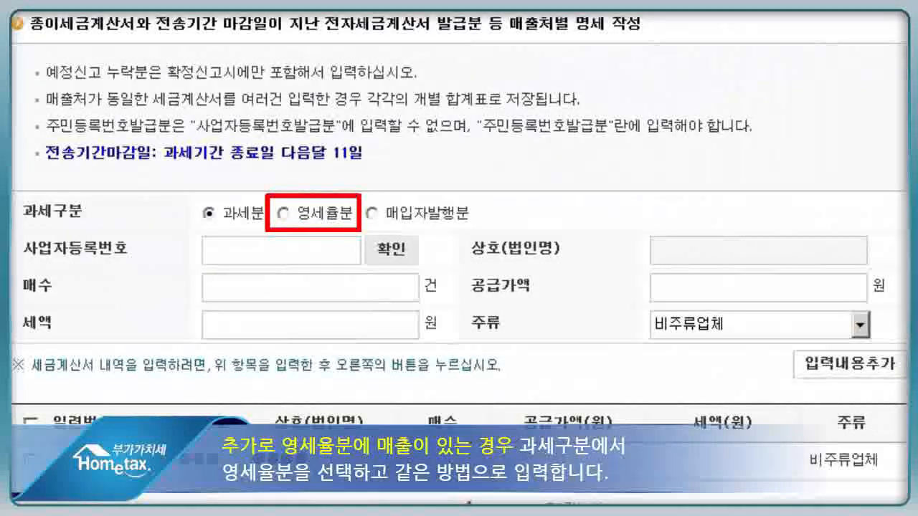
- Add a zero-rated (영세율분) entry of 1 invoice with a supply value of 10,000,000 won and complete the sales tax-invoice summary
click(283, 213)
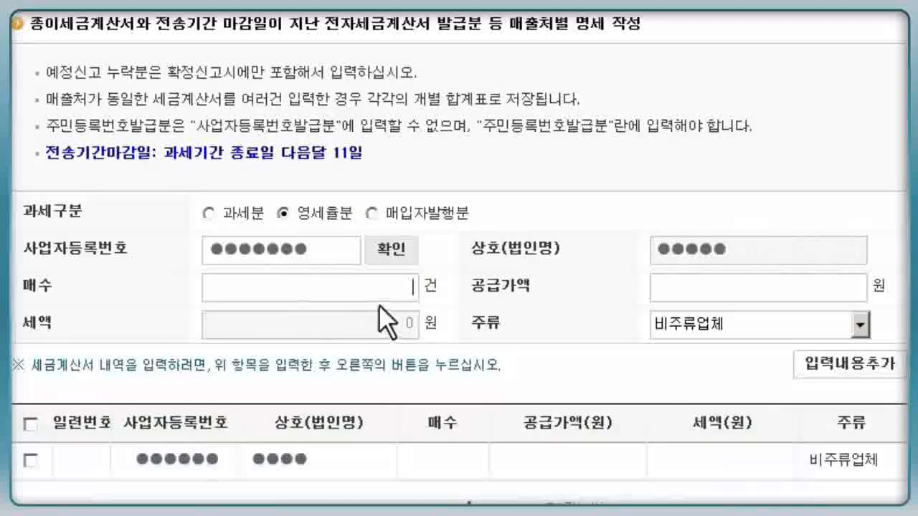
text(1)
key(Tab)
text(10000000)
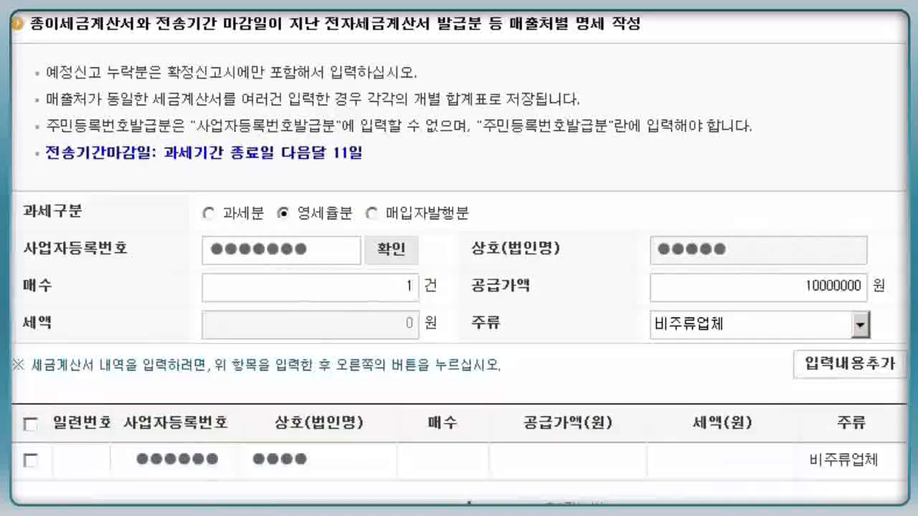
click(802, 364)
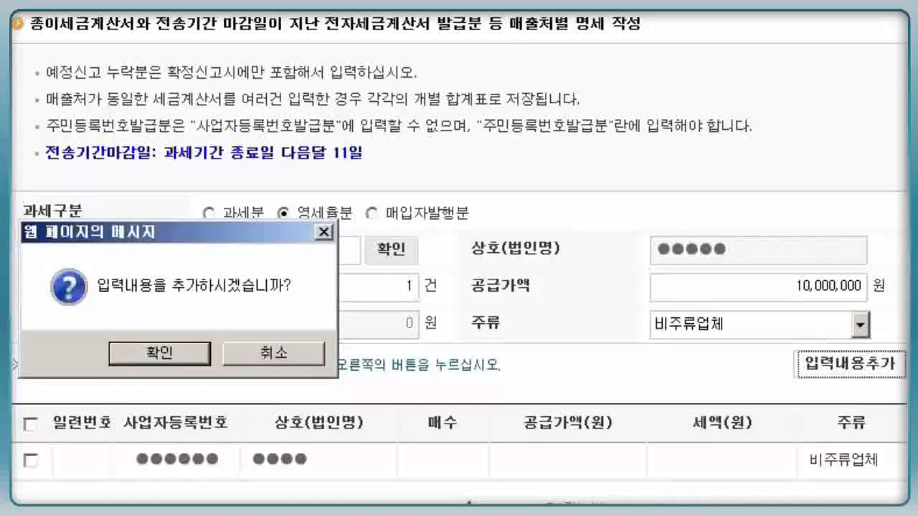
click(188, 357)
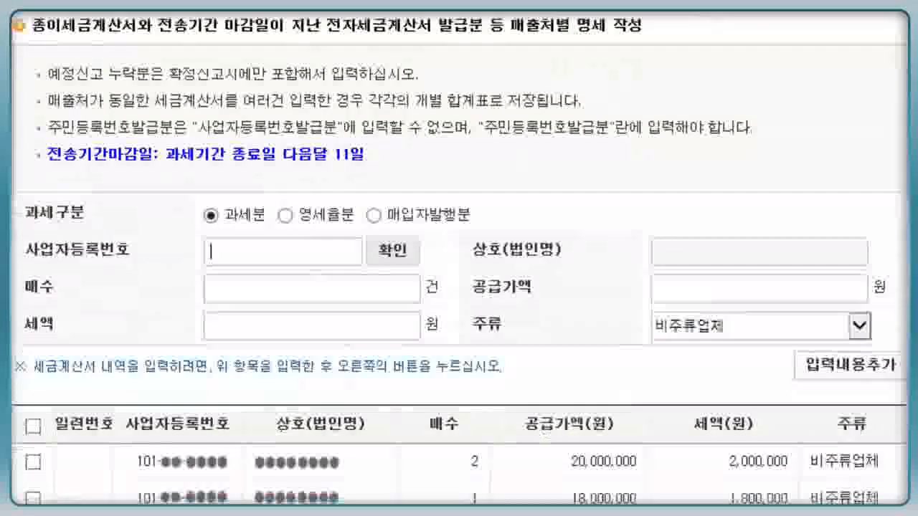
scroll(459, 258, down, 6)
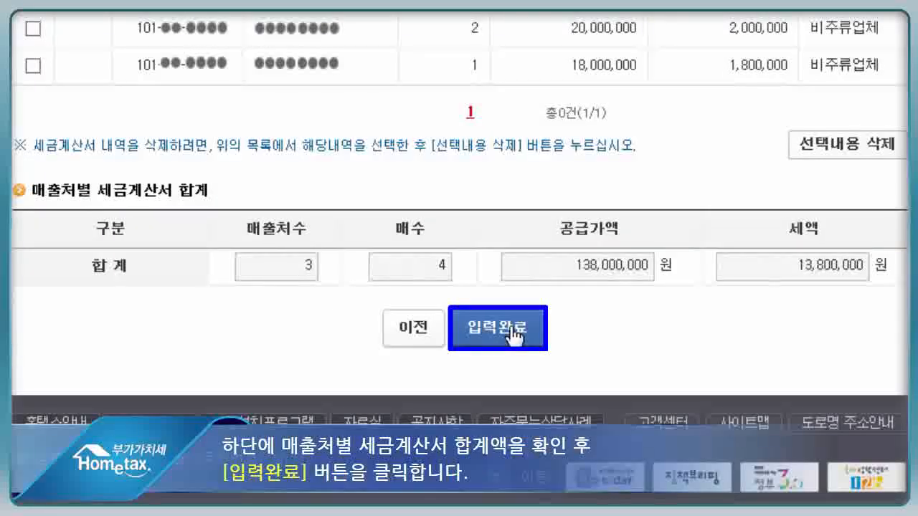
click(513, 334)
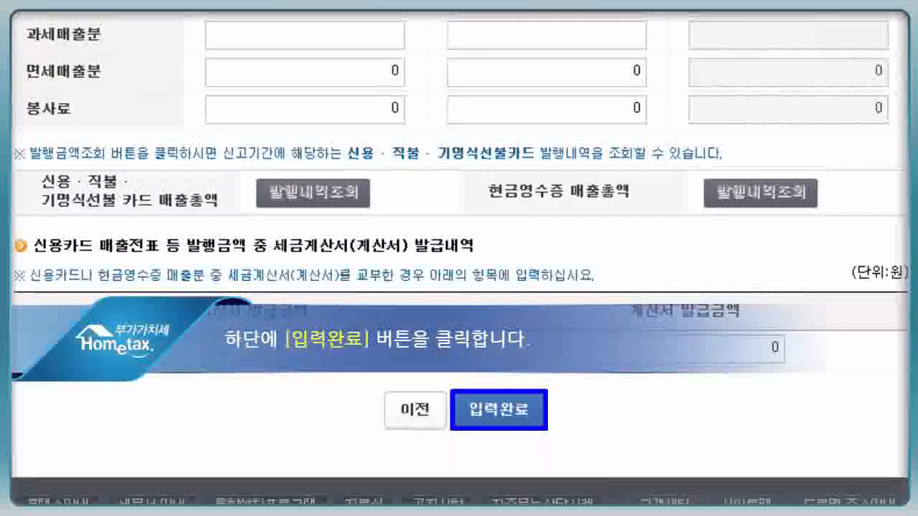
- Complete the credit card sales issuance summary and save the card, cash receipt and other sales form
click(495, 408)
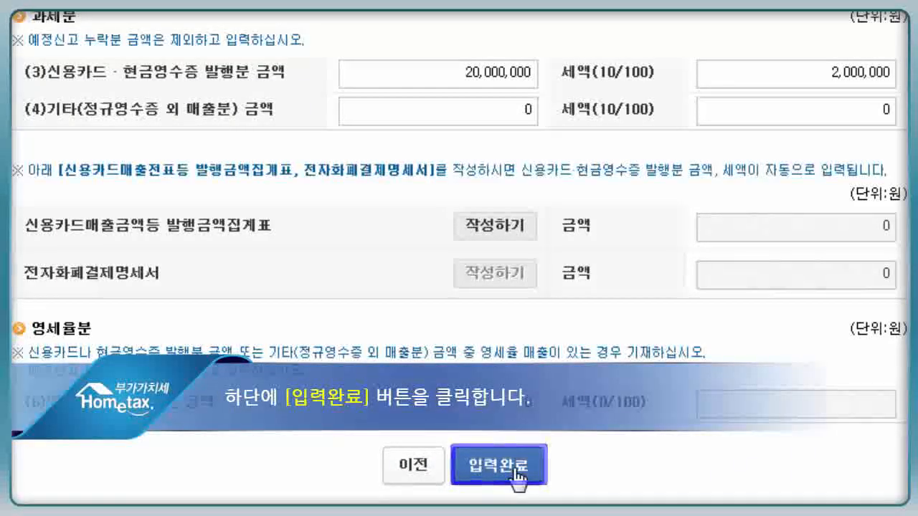
click(517, 471)
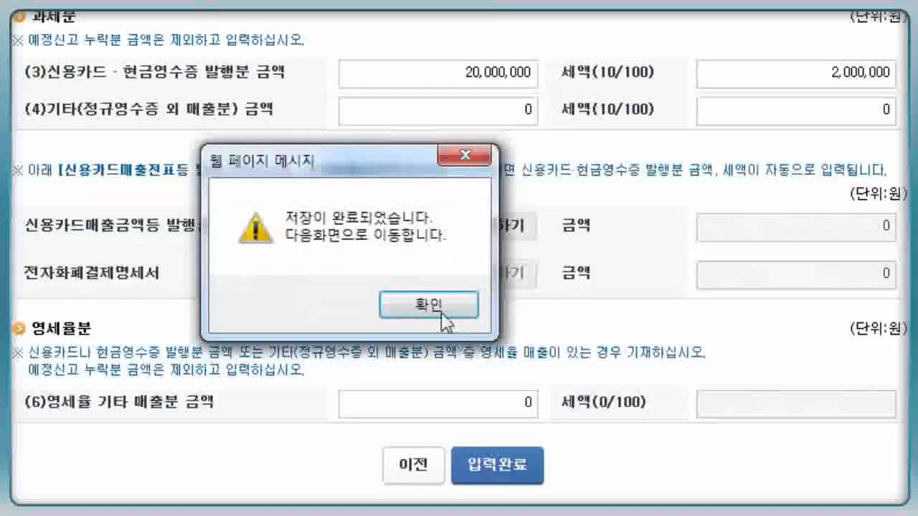
click(439, 314)
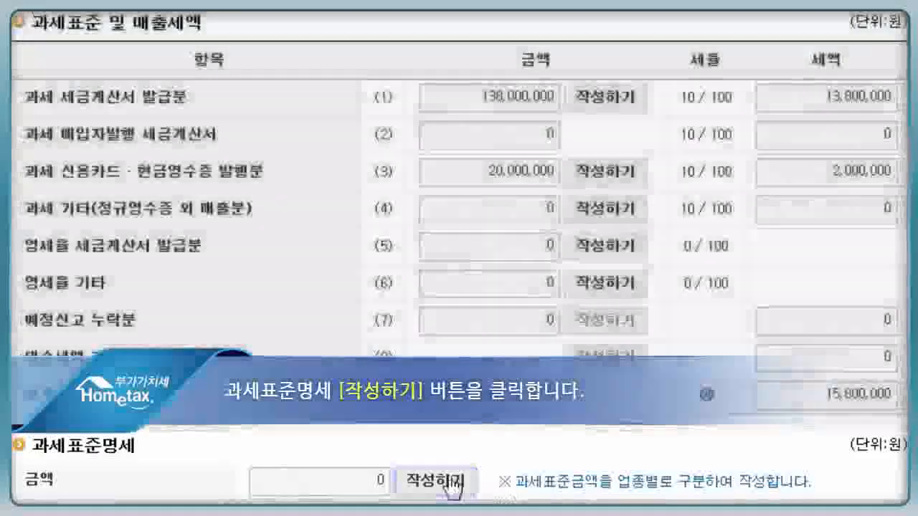
- Set the amount for industry code 293001 to 158,000,000 won in the tax base statement (과세표준명세) and save it
click(451, 482)
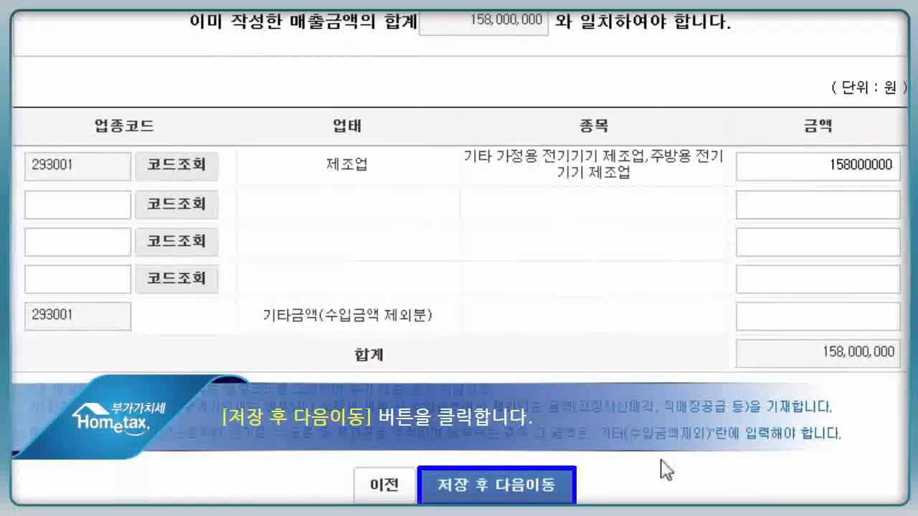
click(450, 490)
click(321, 278)
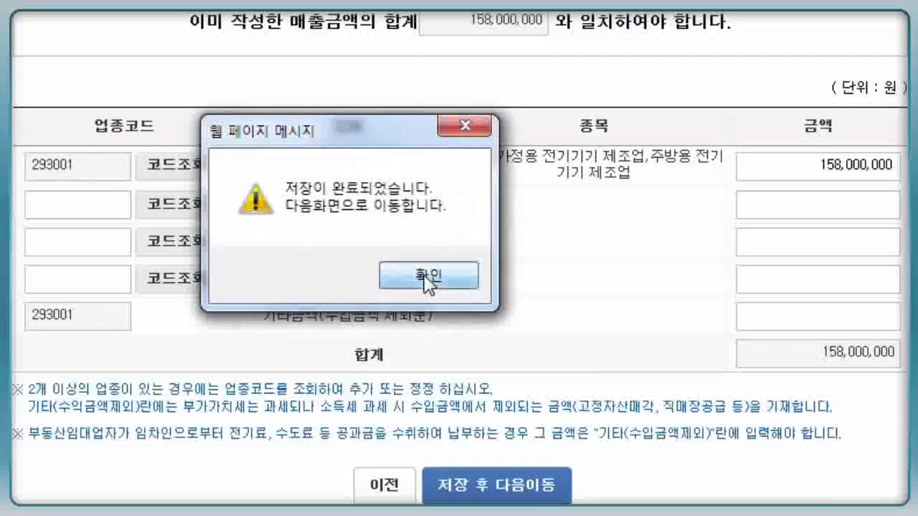
click(422, 275)
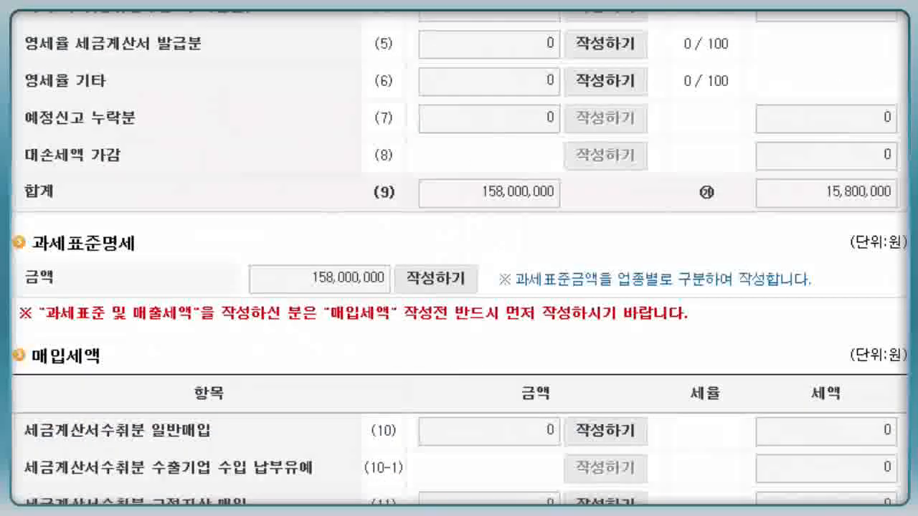
- Open the form for general purchases received by tax invoice (10) and go to its supplier details section
scroll(458, 258, down, 5)
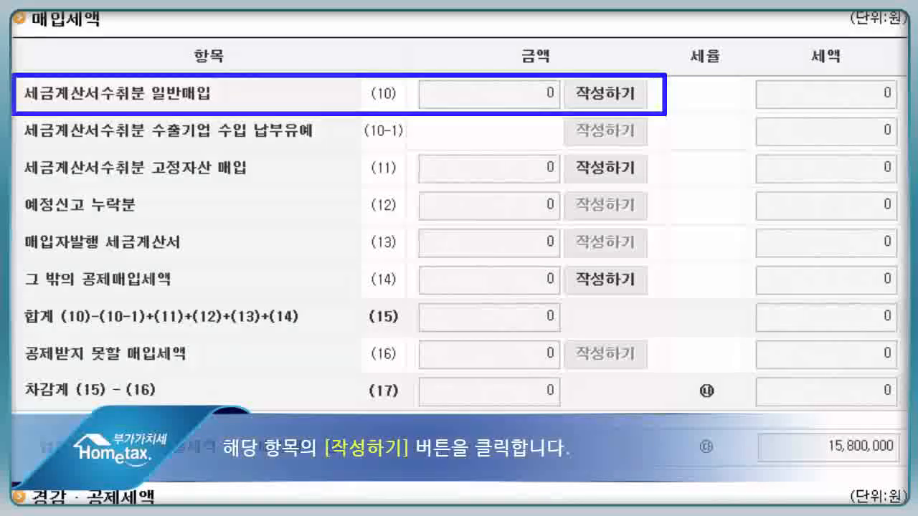
click(597, 94)
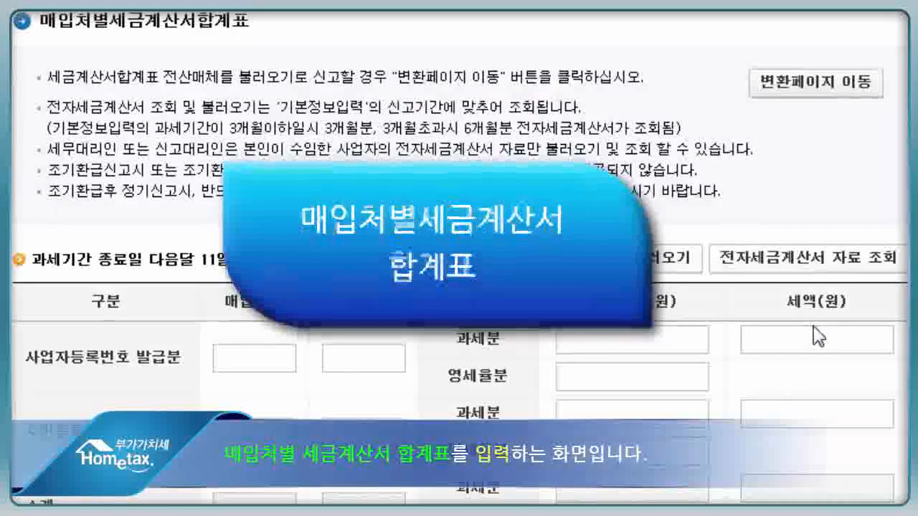
click(276, 366)
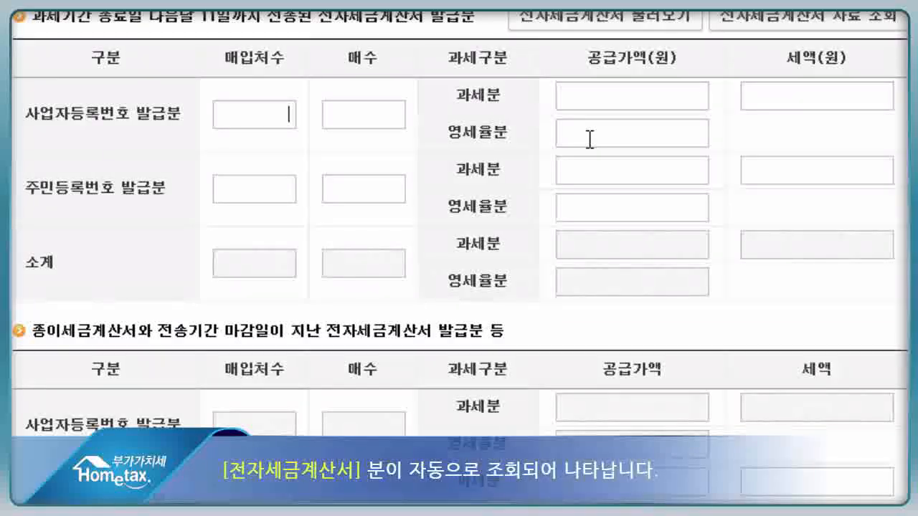
scroll(459, 258, down, 5)
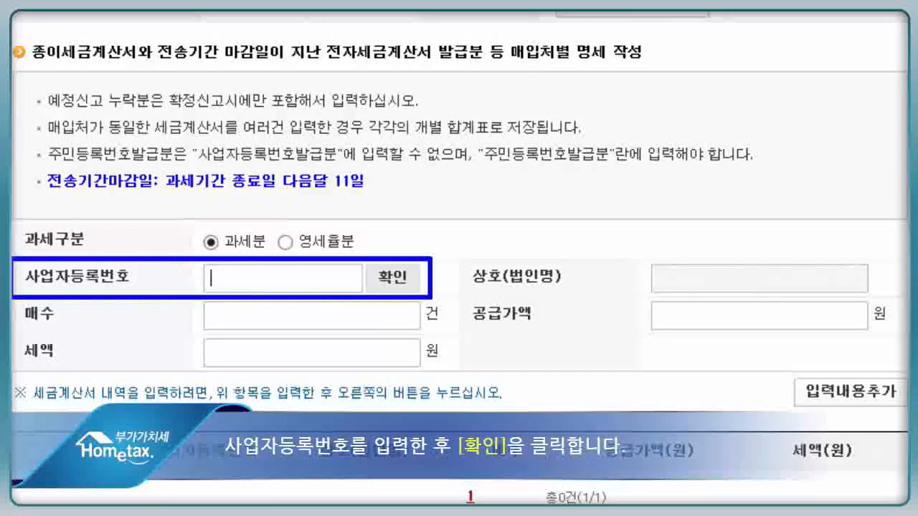
- Add a taxable (과세분) supplier entry with the business registration number, 1 invoice, a supply value of 50,000,000 won and tax of 5,000,000 won
text(205●●●●●●●●)
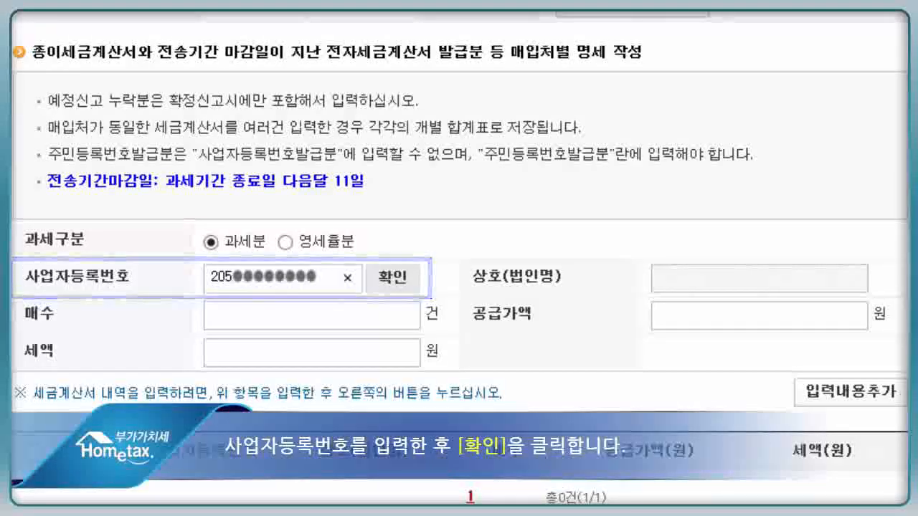
click(413, 316)
text(1)
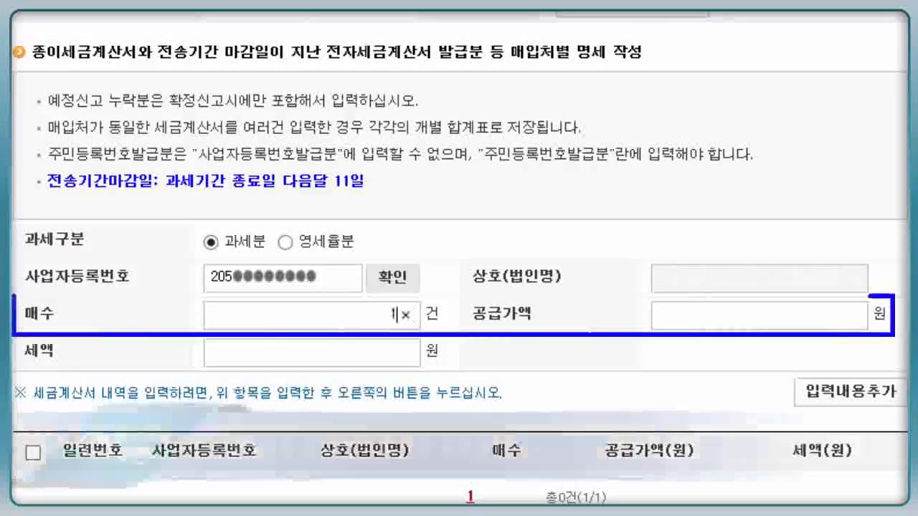
click(860, 315)
text(50,00)
text(0)
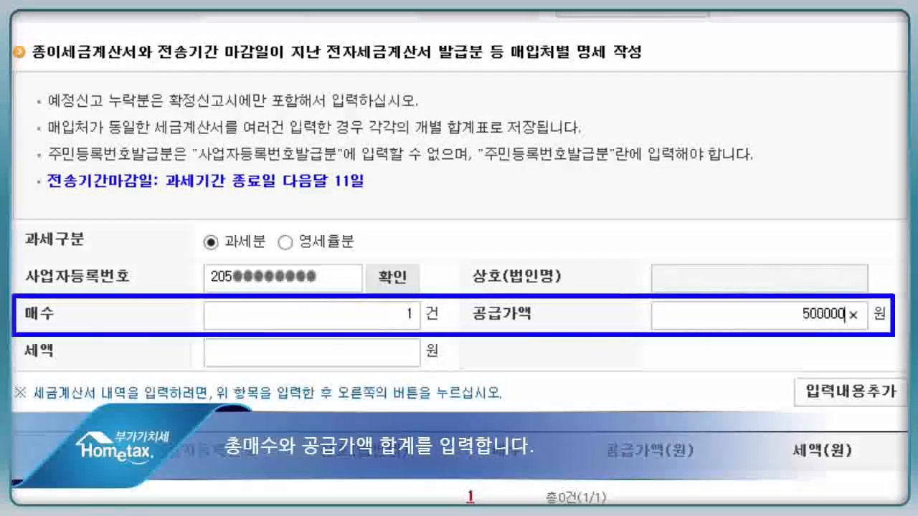
text(,000)
key(Tab)
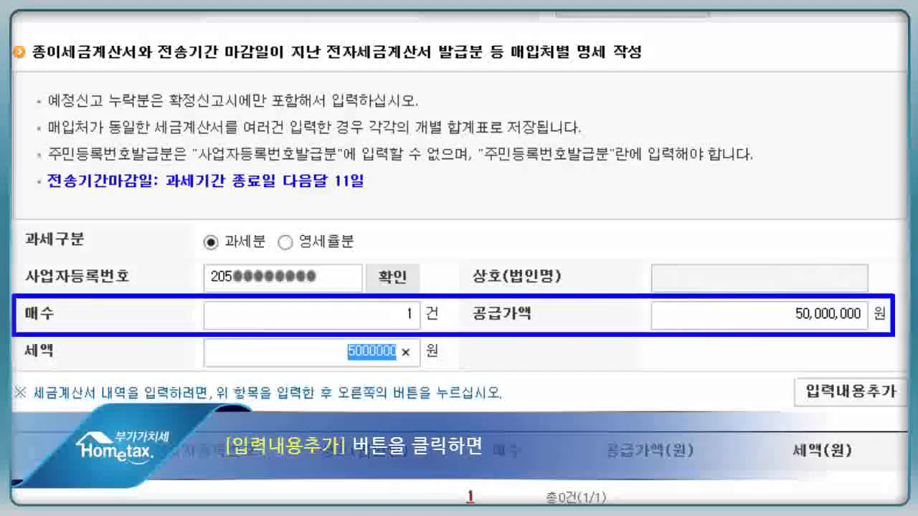
key(Tab)
key(Return)
key(Return)
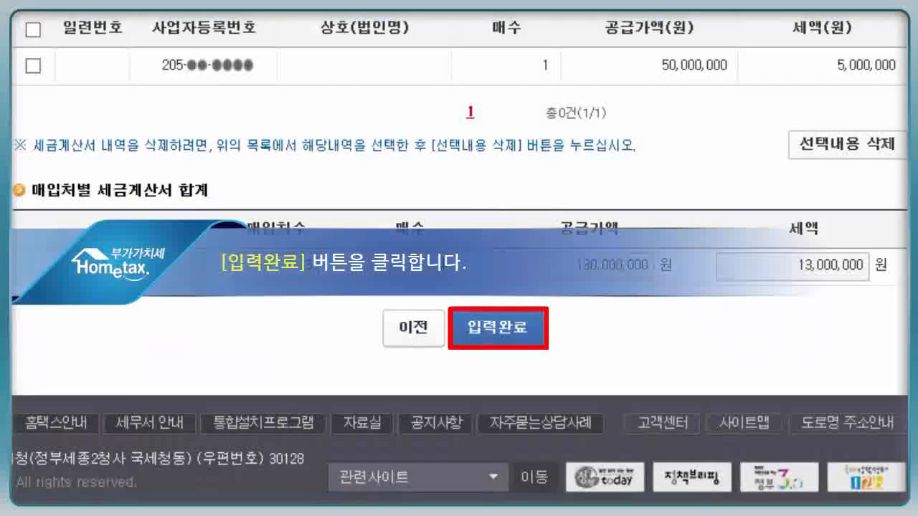
- Complete the purchase tax-invoice summary and return to the purchase tax section (매입세액) of the return
click(497, 331)
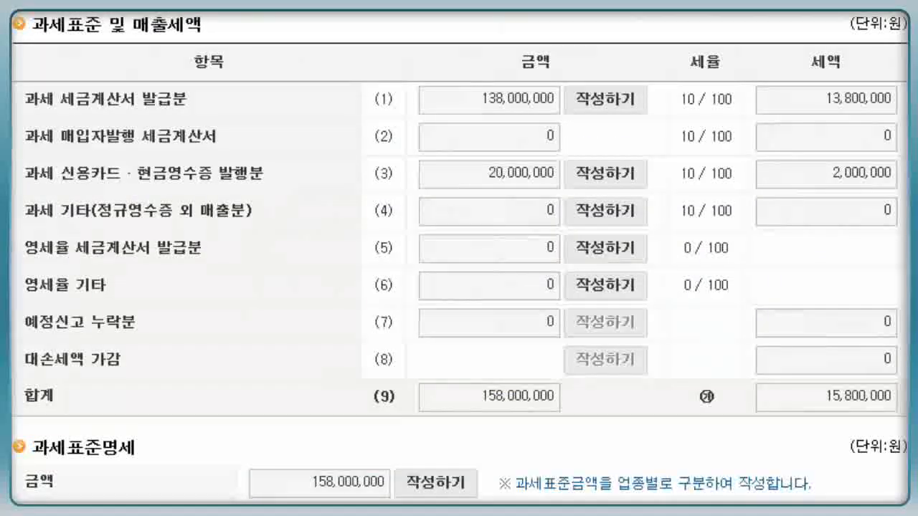
scroll(458, 258, down, 5)
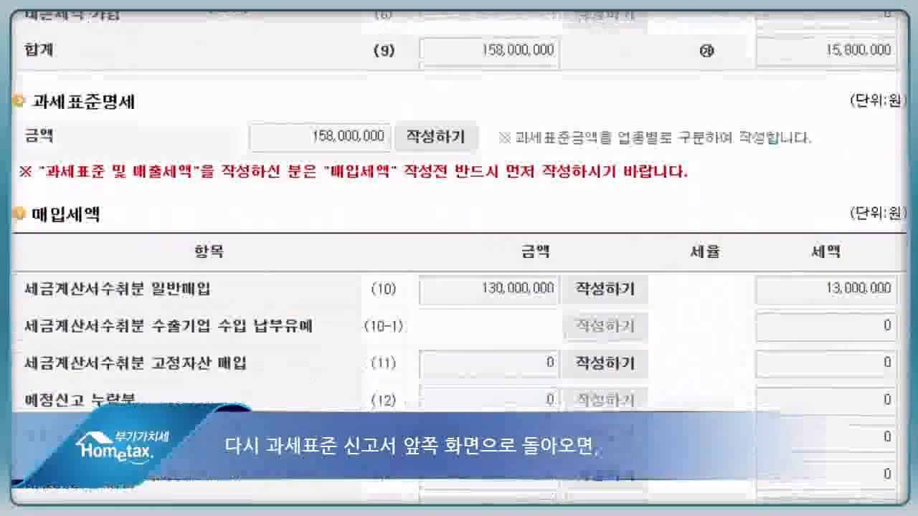
scroll(459, 258, down, 2)
scroll(459, 258, up, 1)
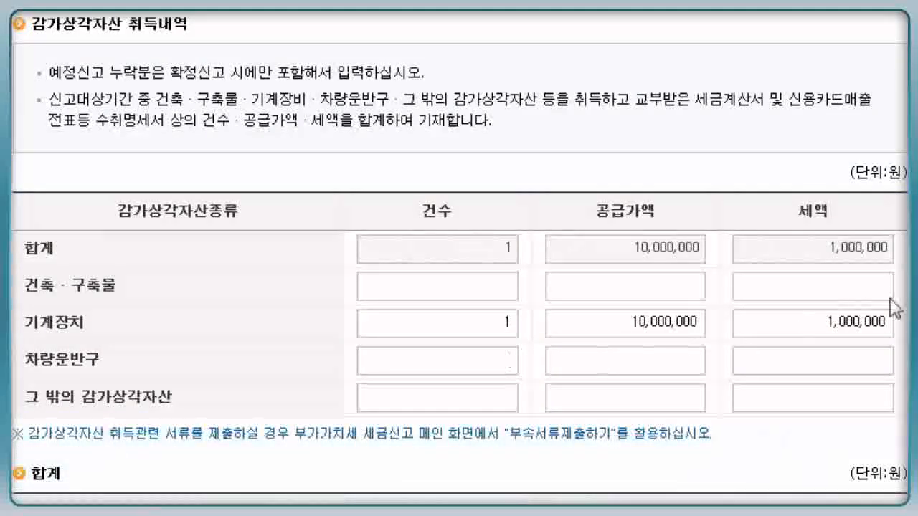
- Enter 1 tax-invoice receipt (세금계산서 수취분) of 10,000,000 won with 1,000,000 won tax in the depreciable asset totals and complete the form
scroll(459, 258, down, 1)
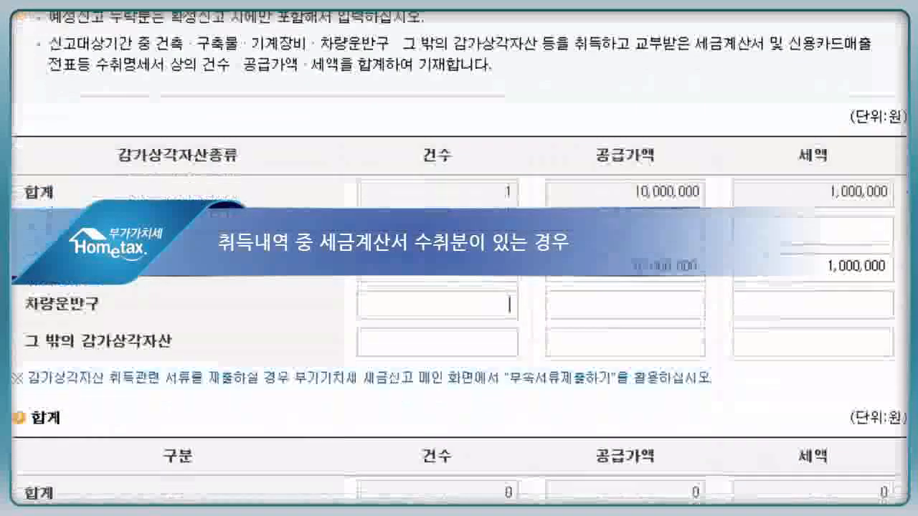
scroll(458, 258, down, 2)
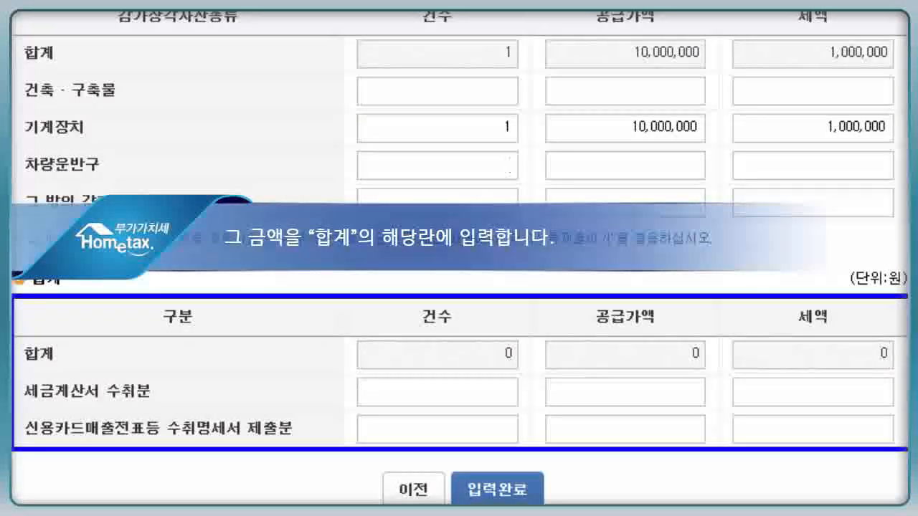
click(494, 399)
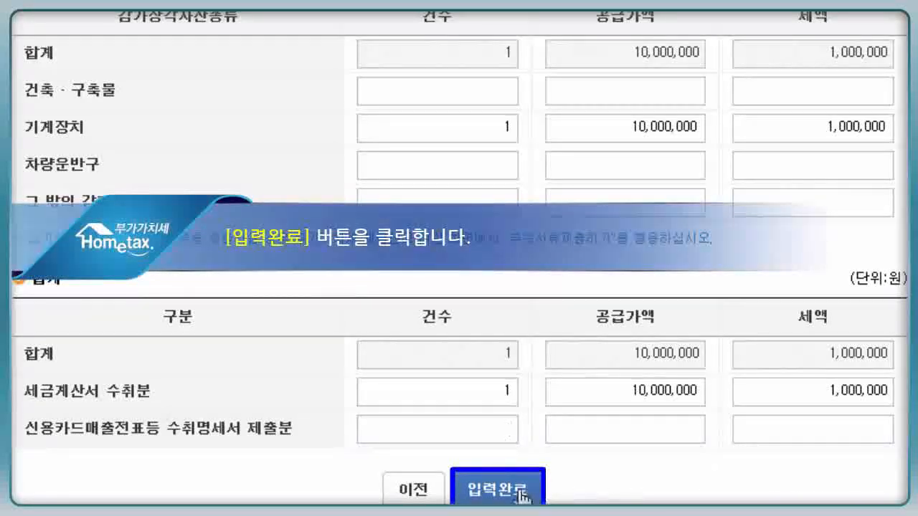
click(522, 494)
click(427, 361)
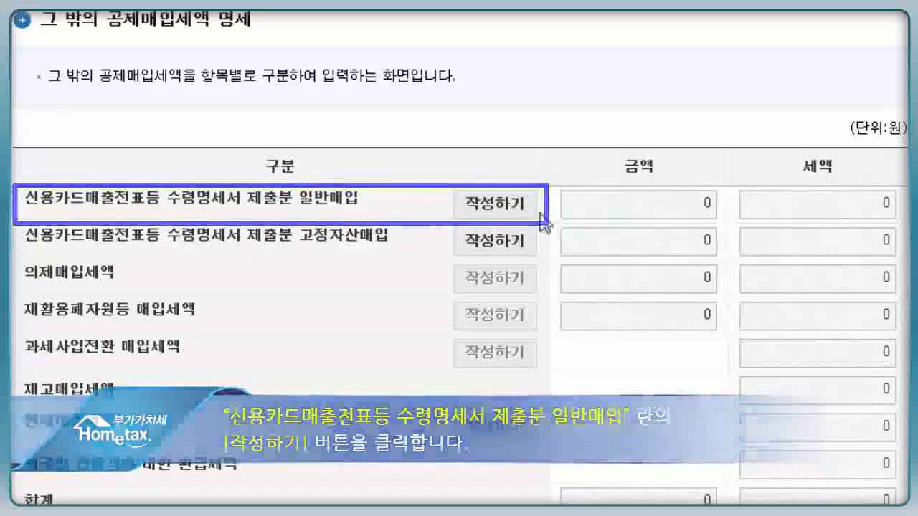
- Fill in the credit card general purchases statement with 6 transactions totalling 1,500,000 won and save the other deductible purchase tax details (그 밖의 공제매입세액)
click(495, 203)
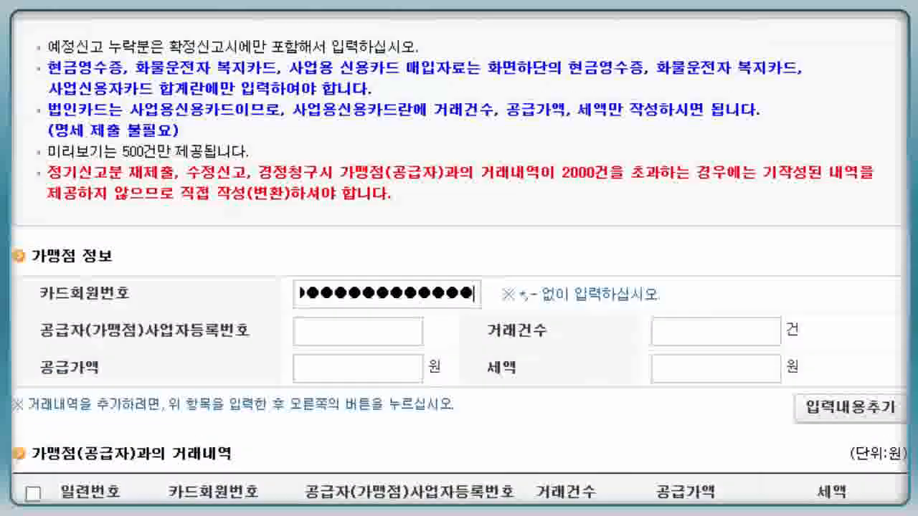
scroll(459, 258, down, 6)
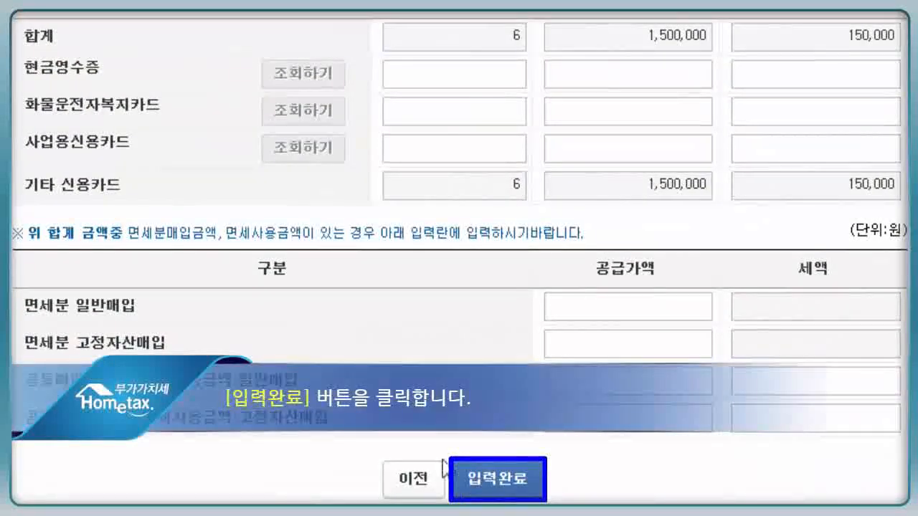
click(473, 479)
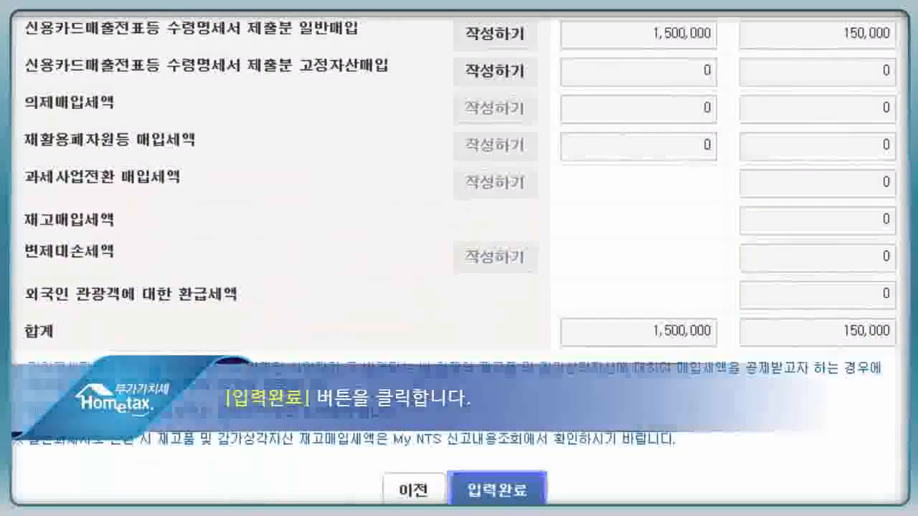
click(500, 492)
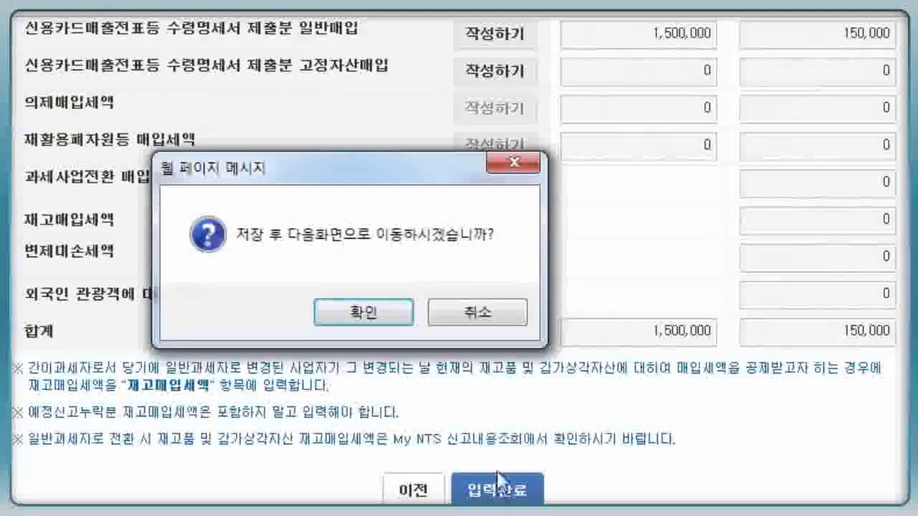
click(380, 316)
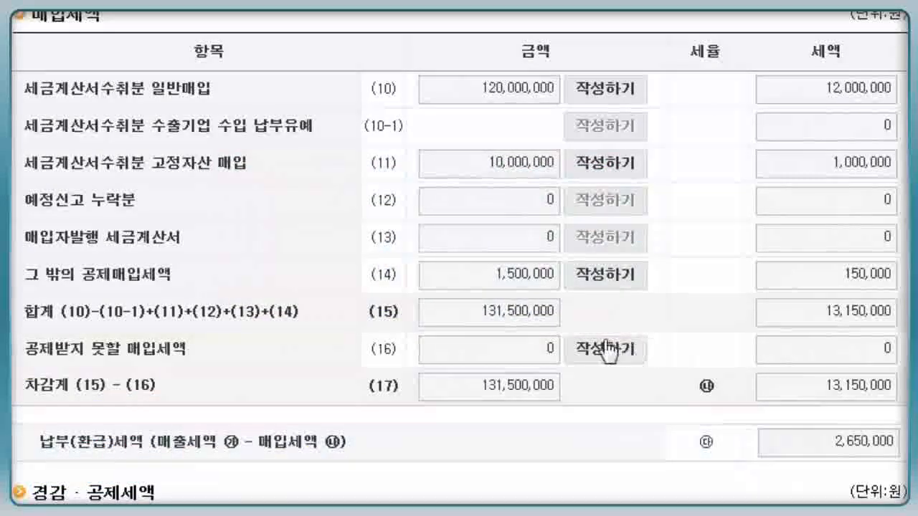
- Add a non-deductible purchase tax entry (16) for 비영업용 소형승용차 구입.유지및 임차 with 1 invoice and a supply value of 10,000,000 won
click(614, 349)
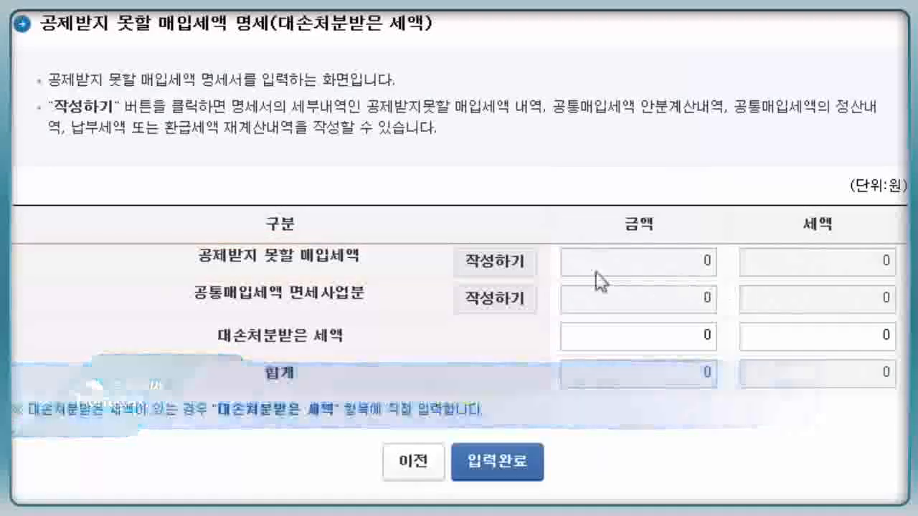
click(492, 262)
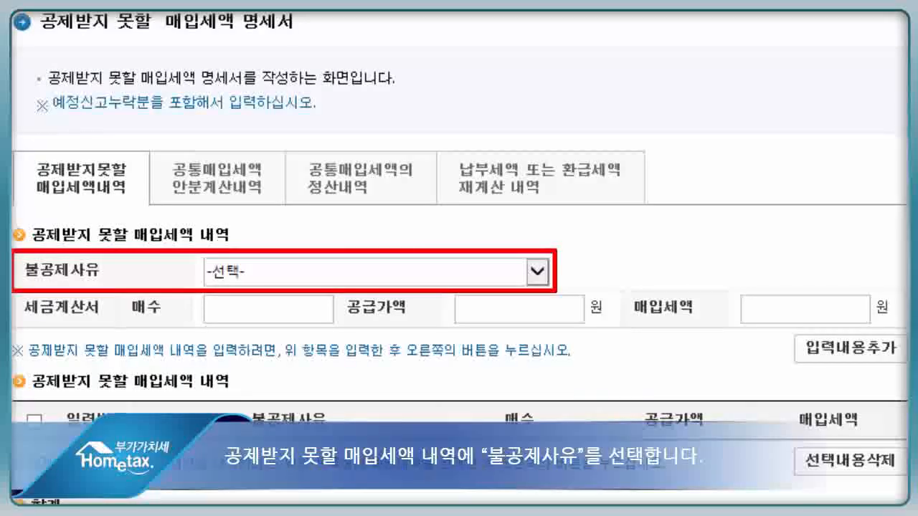
click(485, 272)
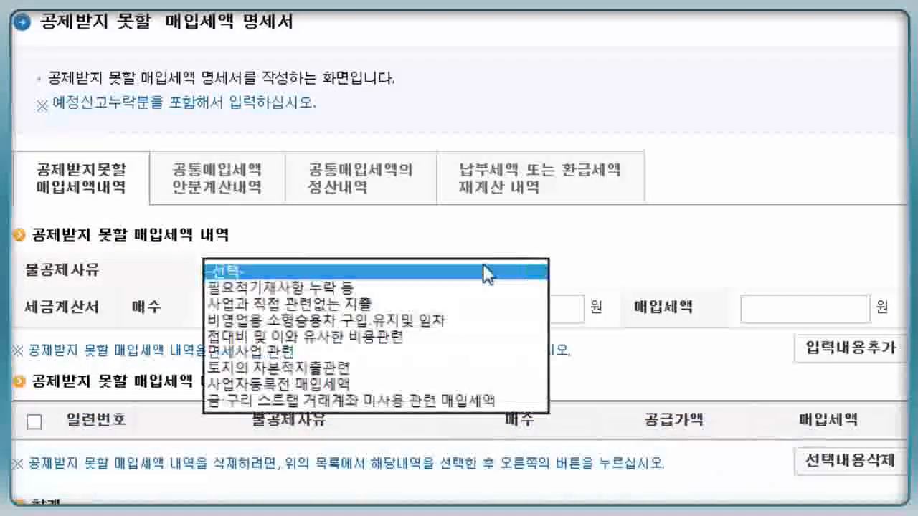
click(461, 322)
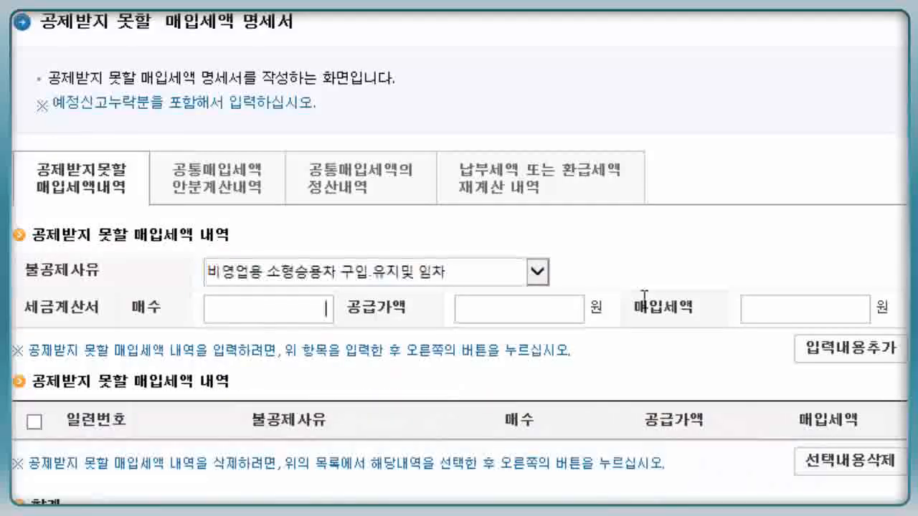
text(1)
key(Tab)
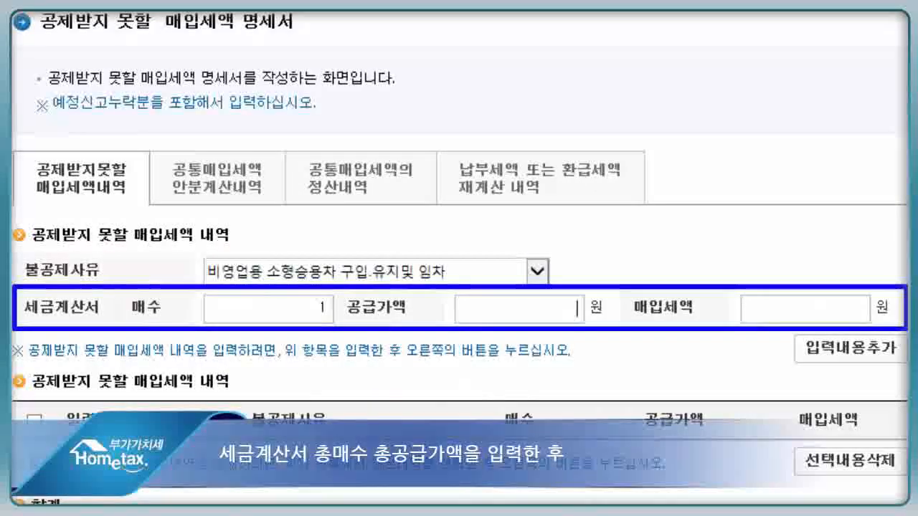
text(10000000)
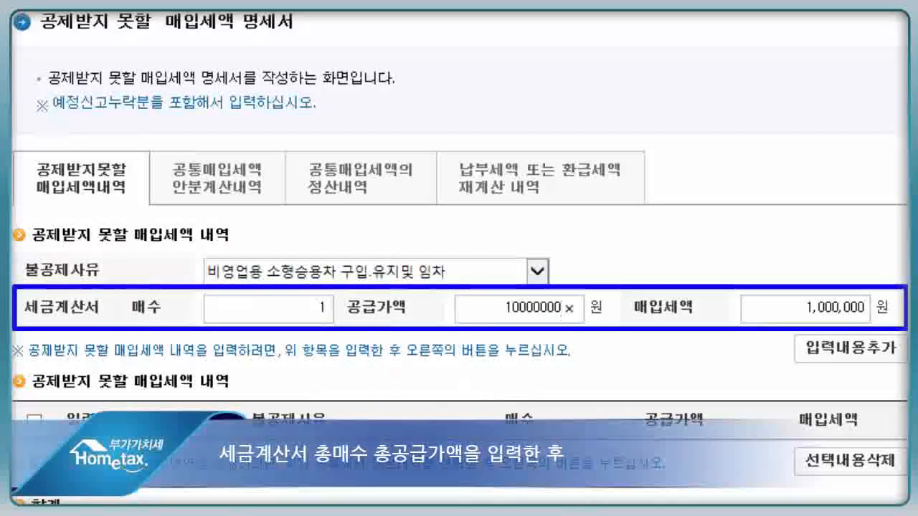
key(Tab)
key(Tab)
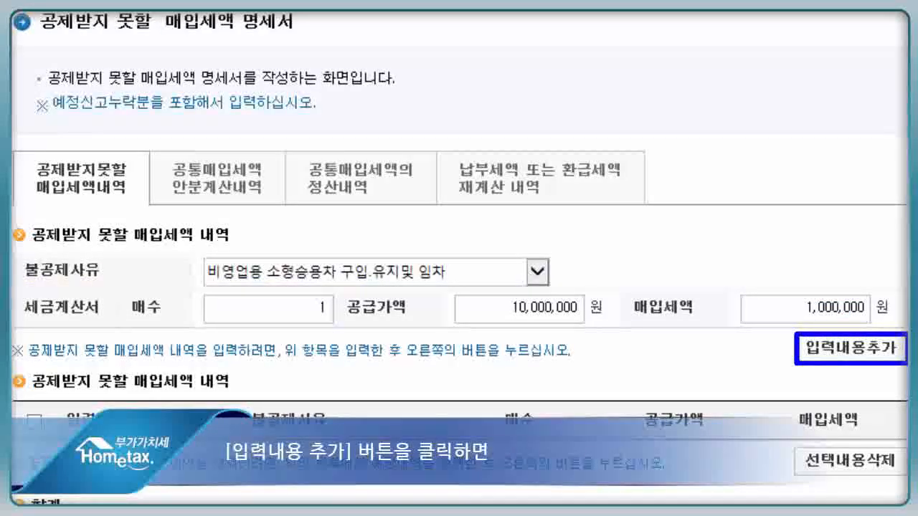
key(Return)
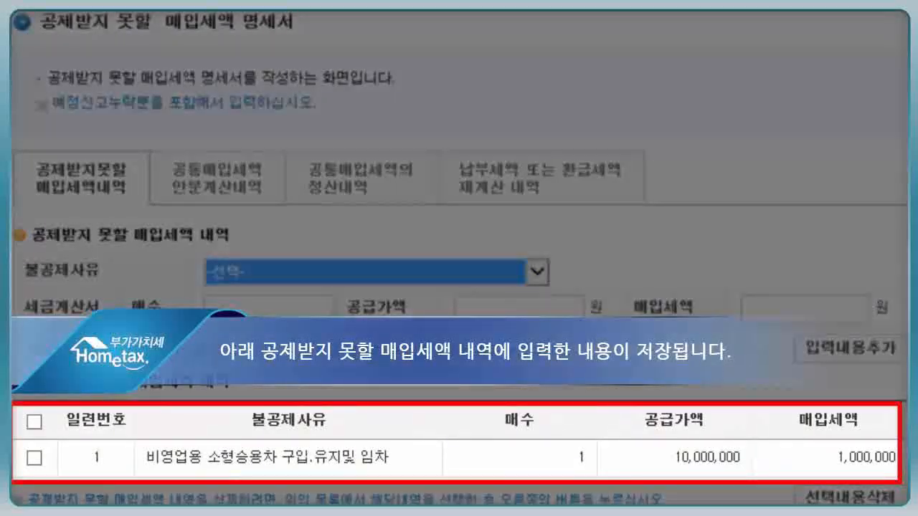
- Complete the non-deductible purchase tax statement and save its summary form (공제받지 못할 매입세액 명세) to return to the main return
scroll(459, 259, down, 2)
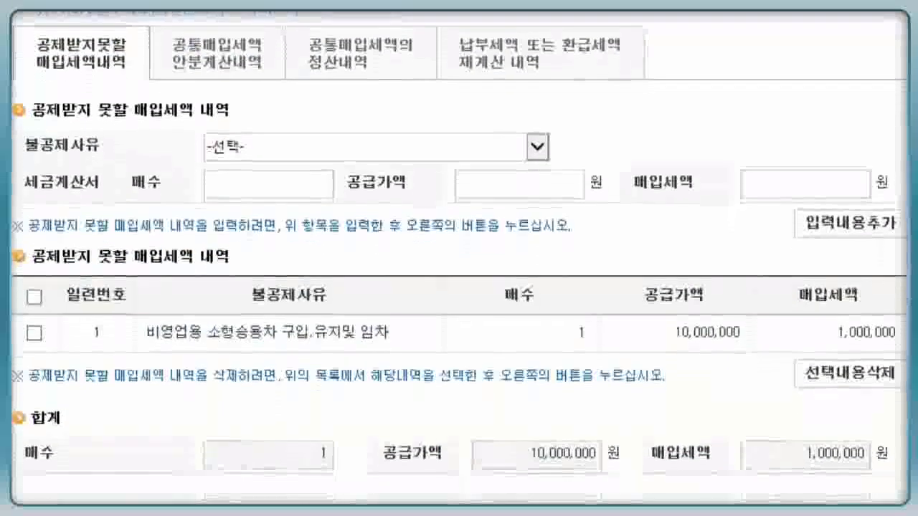
scroll(459, 259, down, 1)
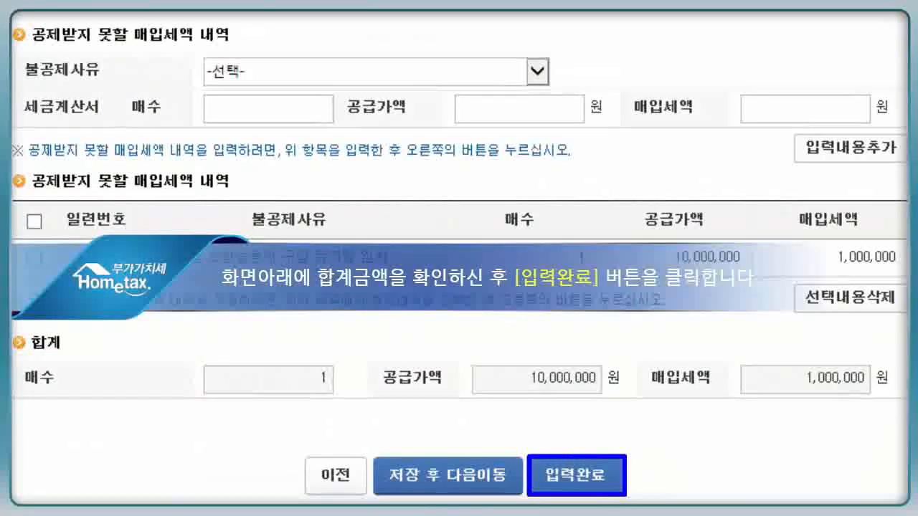
click(557, 491)
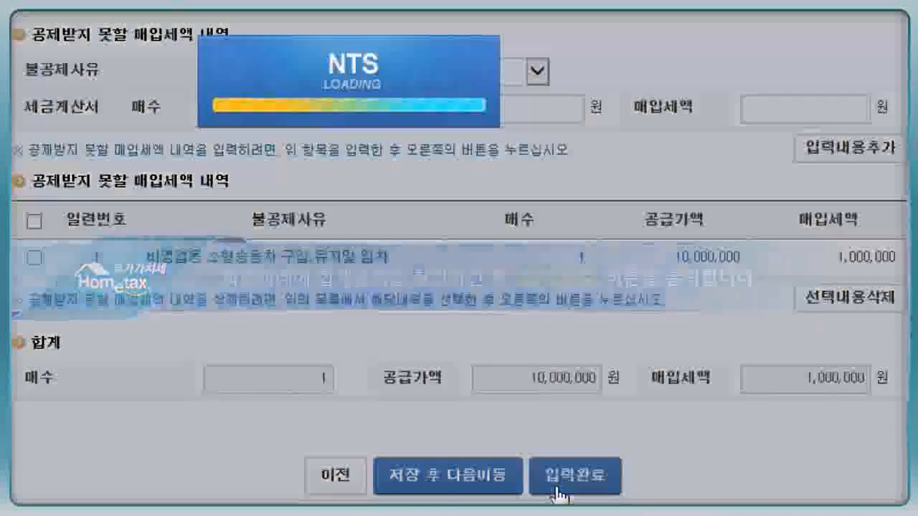
click(455, 351)
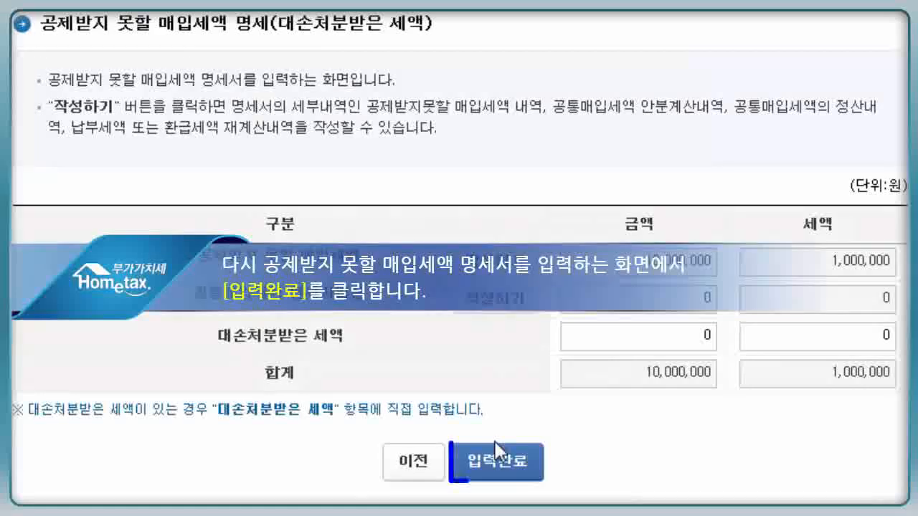
click(500, 459)
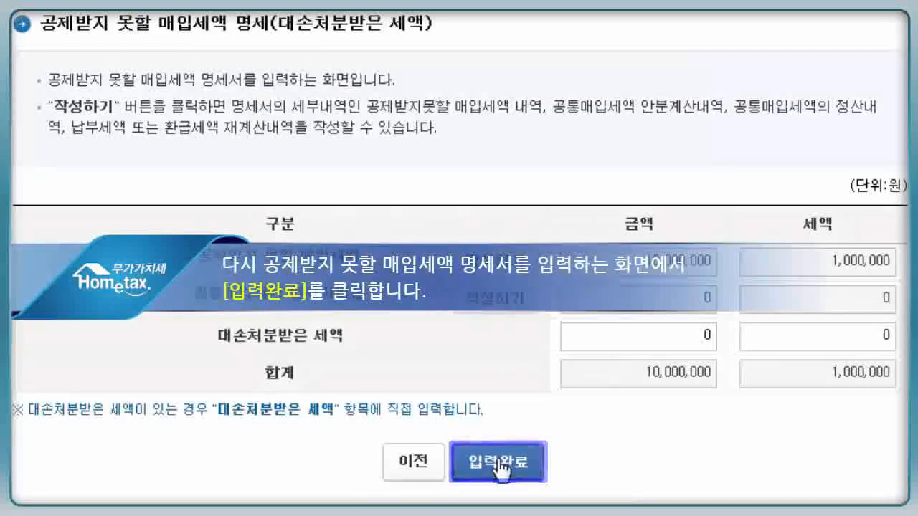
click(360, 344)
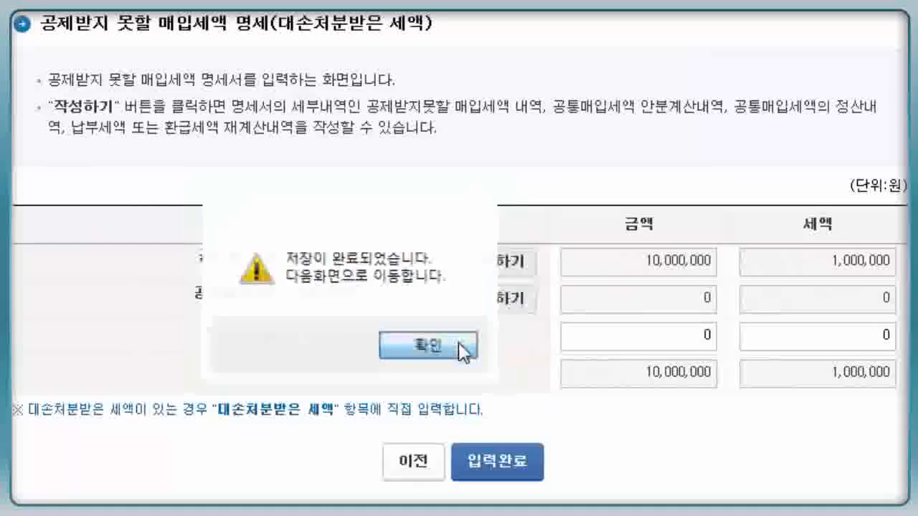
click(458, 341)
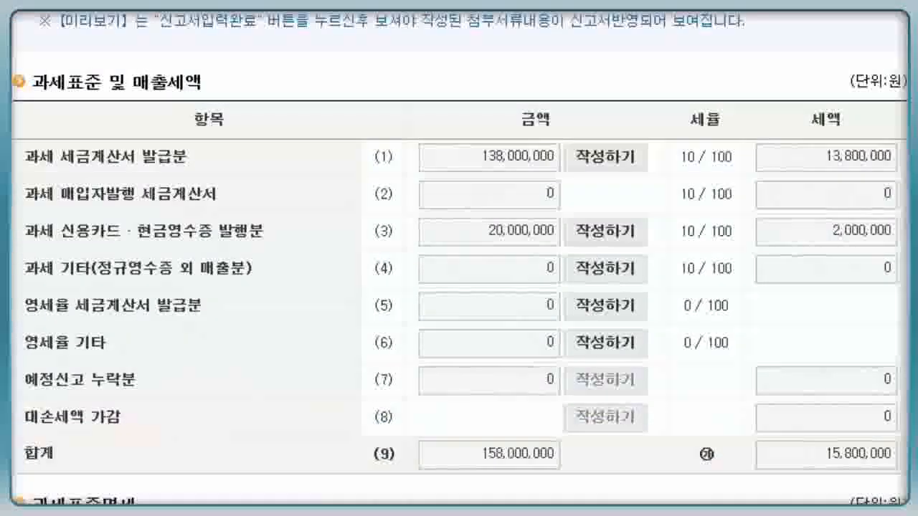
- Open the form for other reductions and tax credits (그 밖의 경감·공제세액, 18)
scroll(459, 258, down, 2)
scroll(458, 258, down, 2)
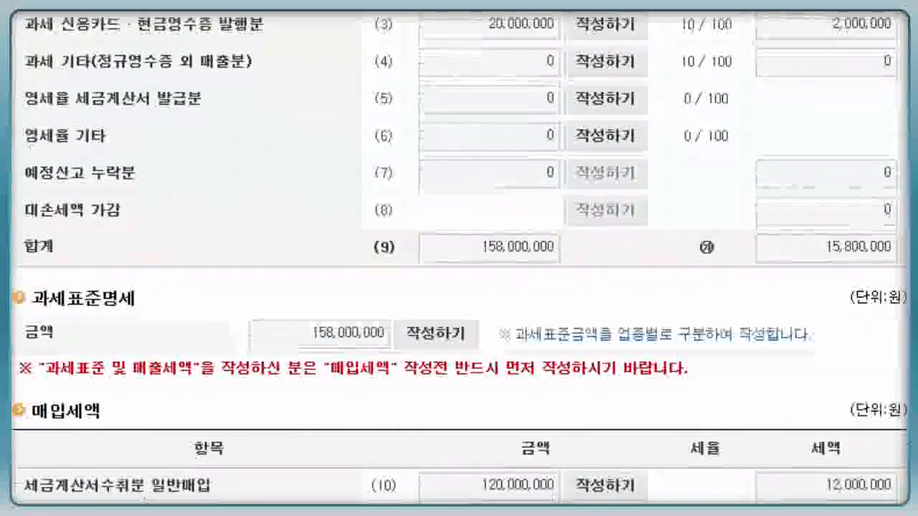
scroll(459, 258, down, 3)
scroll(458, 258, down, 9)
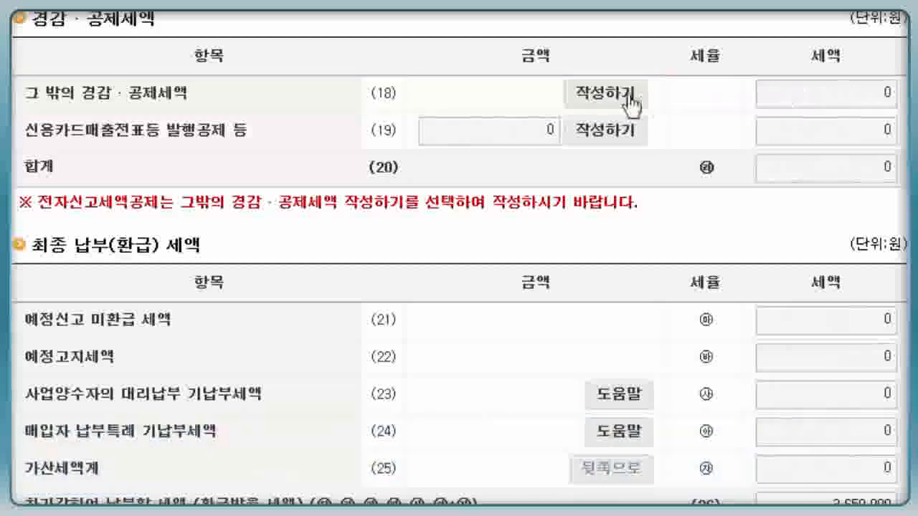
click(604, 97)
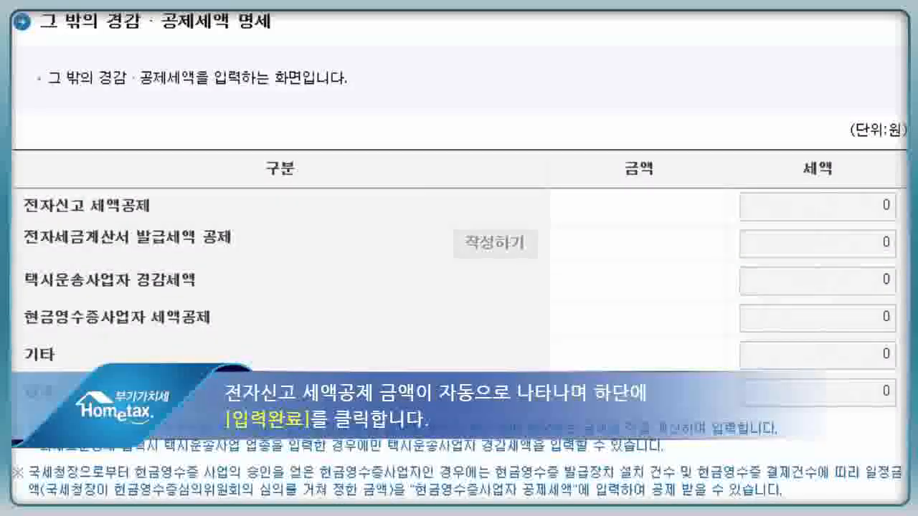
- Complete and save the other reductions and tax credits statement (그 밖의 경감·공제세액 명세) without entering any amounts
scroll(598, 483, down, 2)
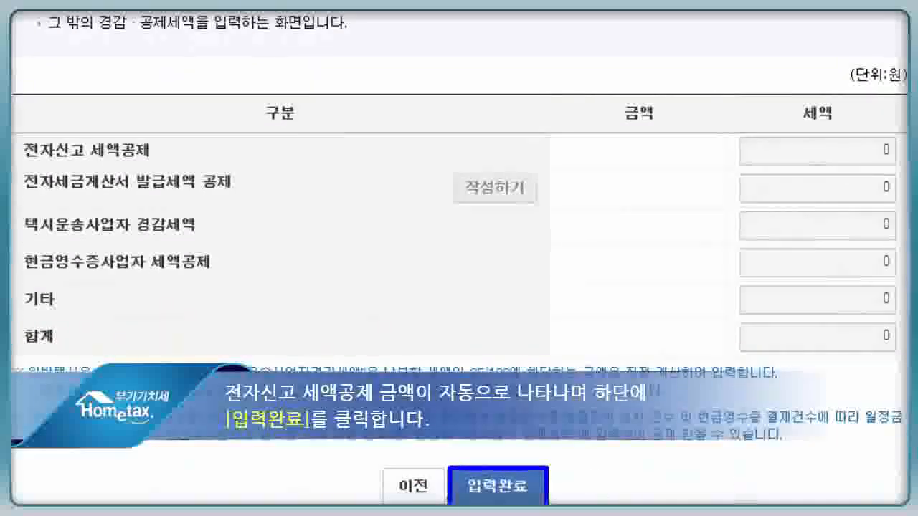
click(521, 493)
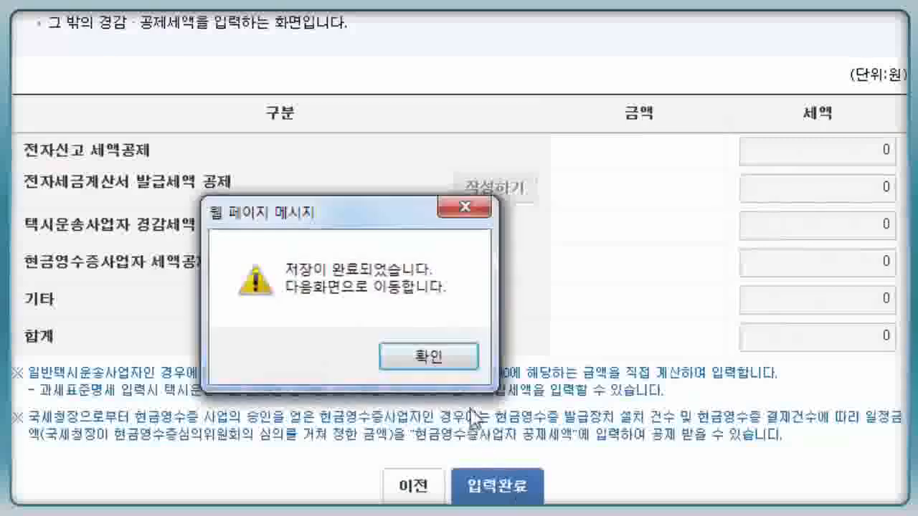
click(430, 365)
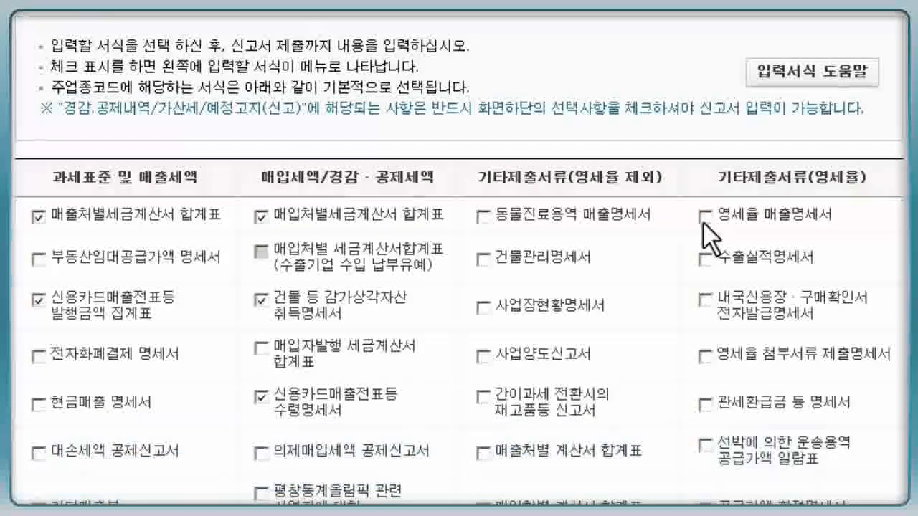
- Add the zero-rate sales statement (영세율 매출명세서) to the forms to fill in and save the form selection
click(705, 215)
scroll(459, 287, down, 5)
scroll(534, 404, down, 8)
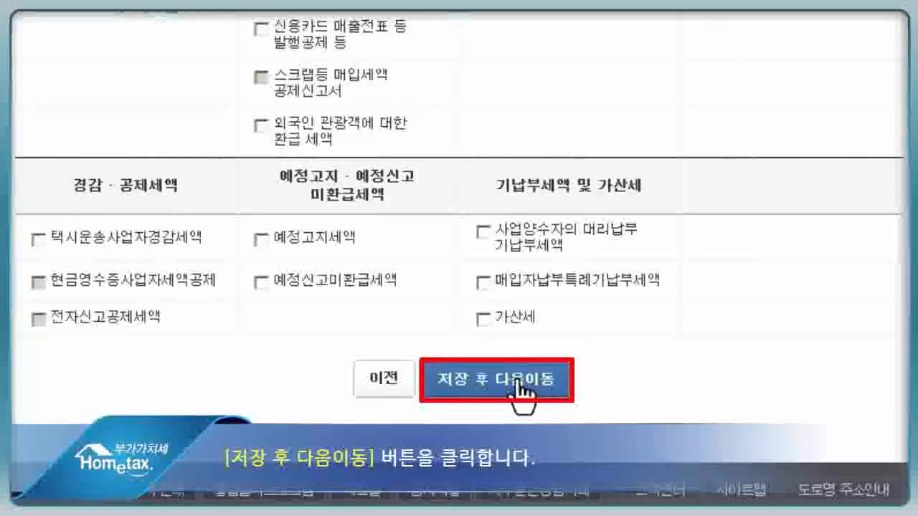
click(517, 385)
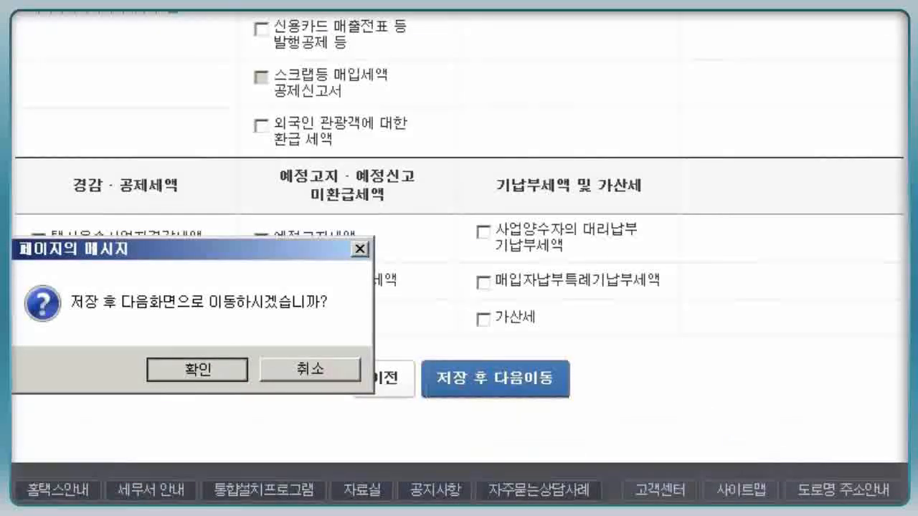
key(Return)
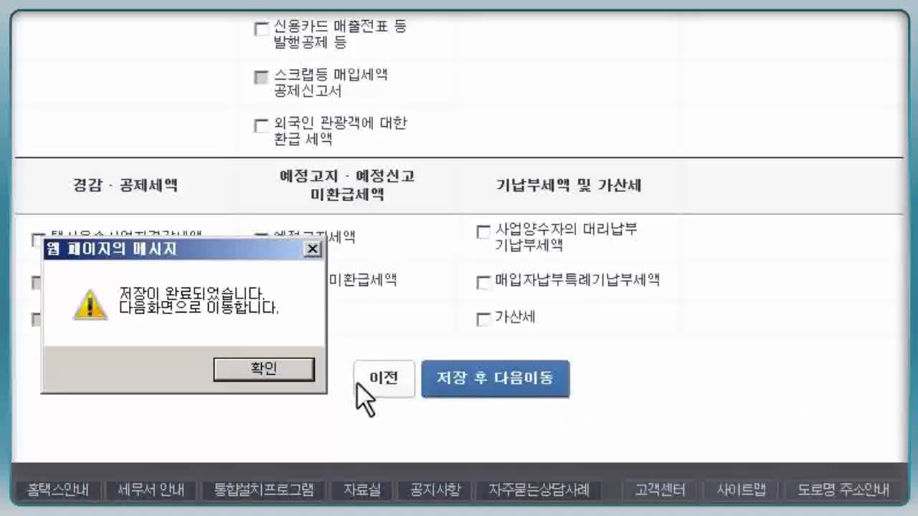
click(307, 371)
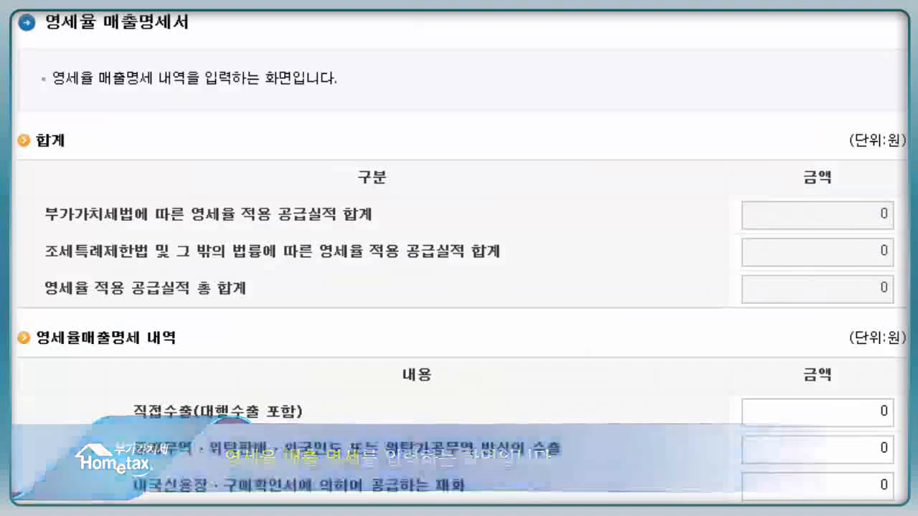
- Fill in the zero-rate sales statement with 20,000,000 won for 직접수출 and 10,000,000 won for 내국신용장·구매확인서 goods, and complete it
double_click(865, 412)
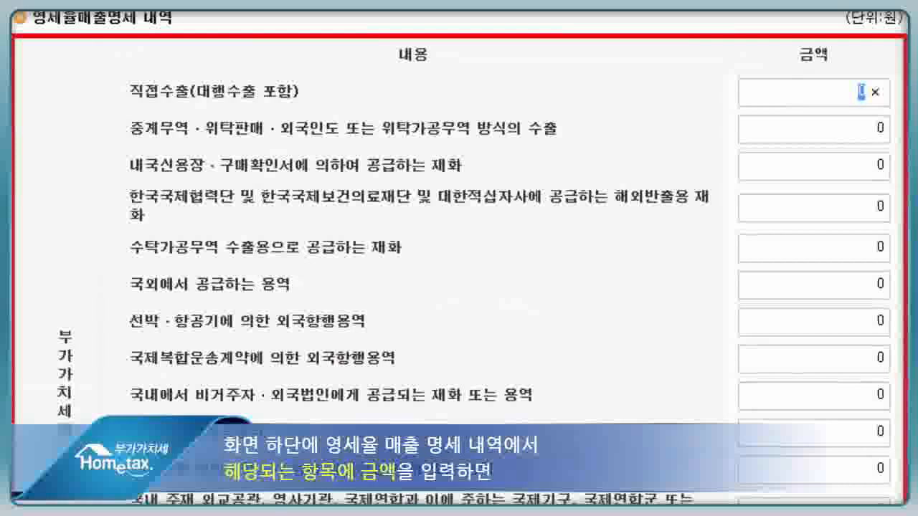
text(20)
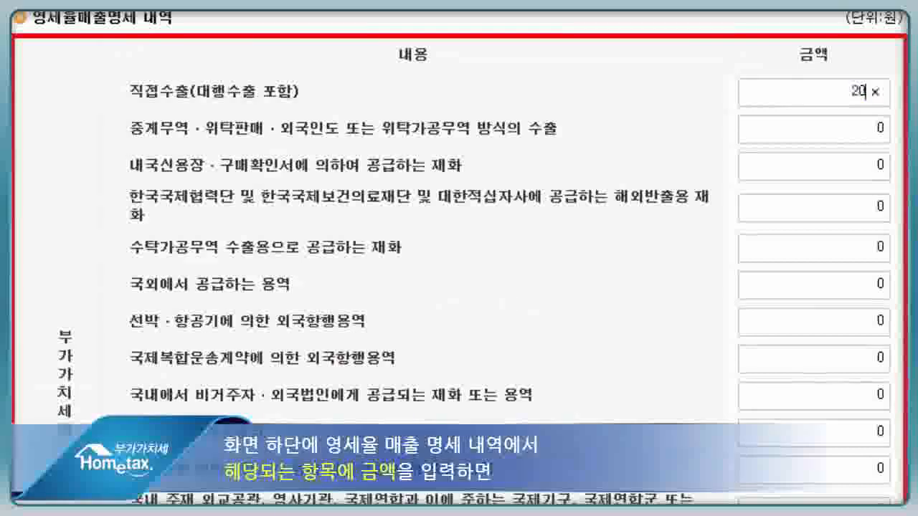
text(000000)
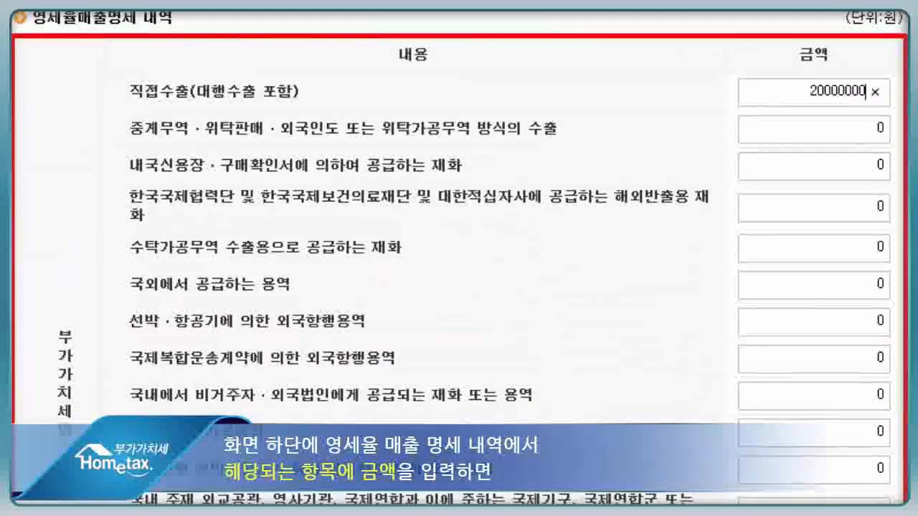
click(859, 164)
text(10000000)
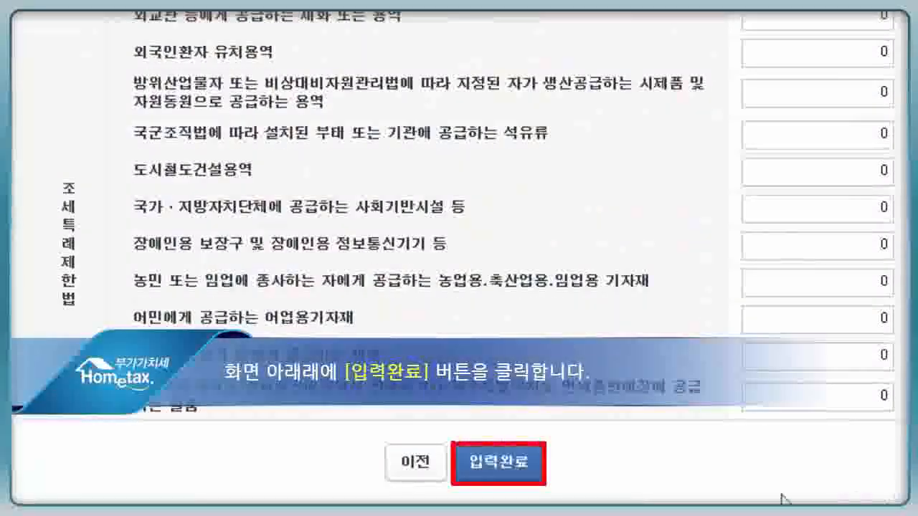
click(508, 476)
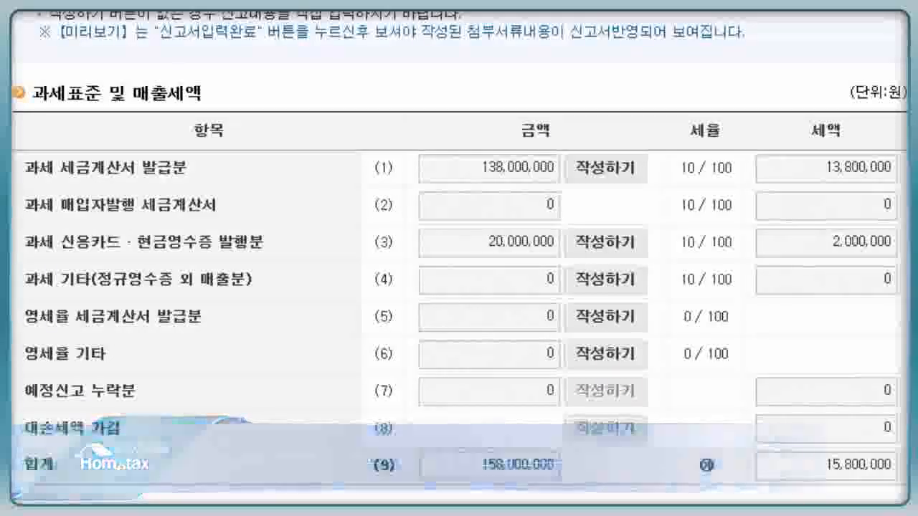
- Review the main return through the final tax payable section and complete the return entry (신고서 입력완료)
scroll(458, 258, down, 10)
scroll(459, 258, down, 5)
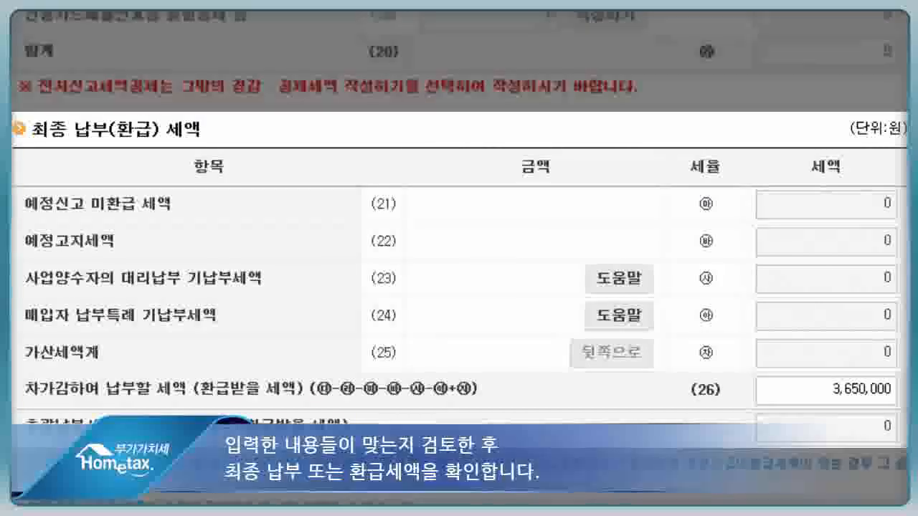
scroll(459, 258, down, 5)
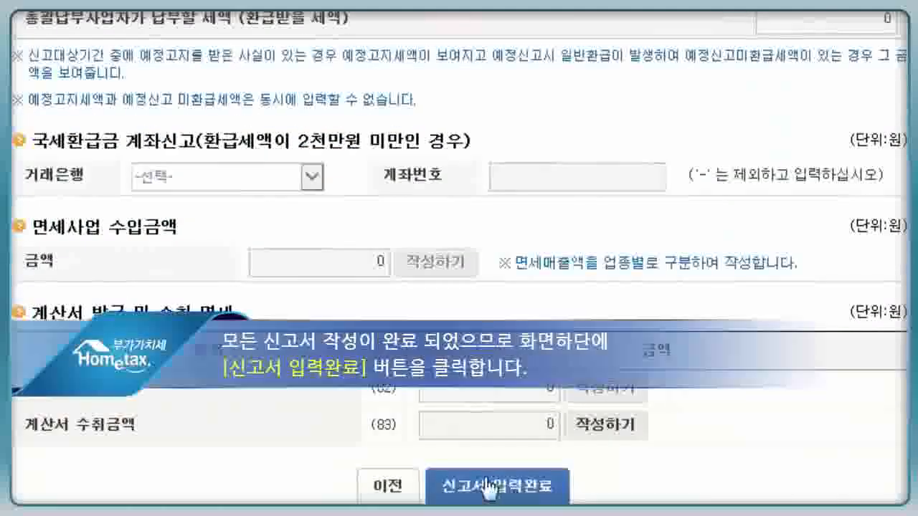
click(486, 487)
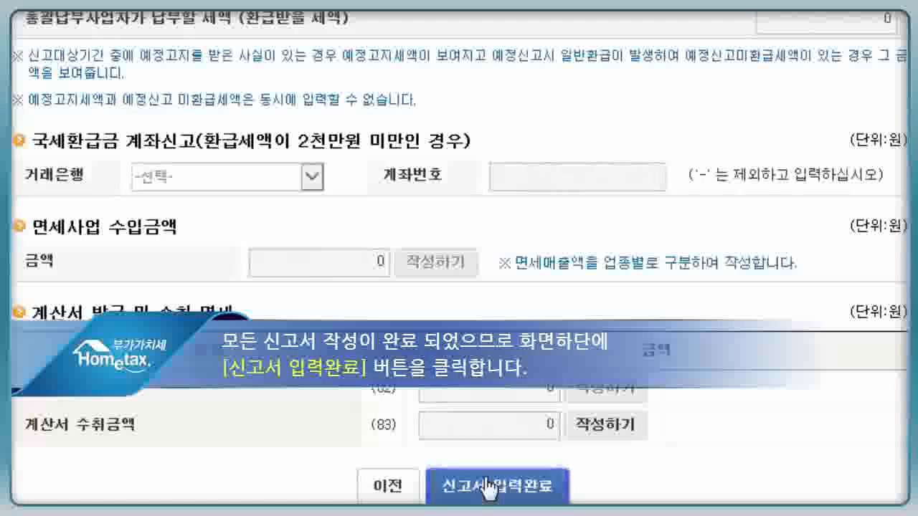
click(488, 487)
click(327, 355)
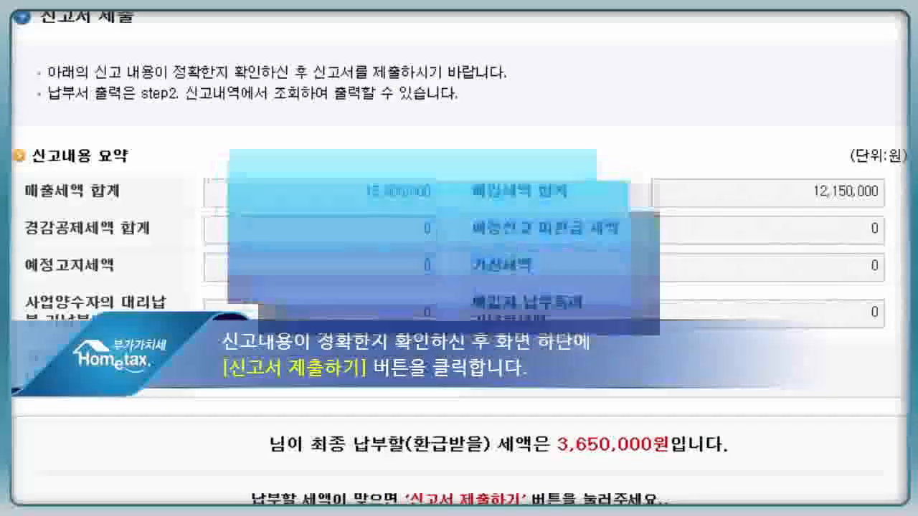
- Check the return summary (신고내용 요약) and submit the VAT return, accepting the receipt notice
scroll(459, 258, down, 1)
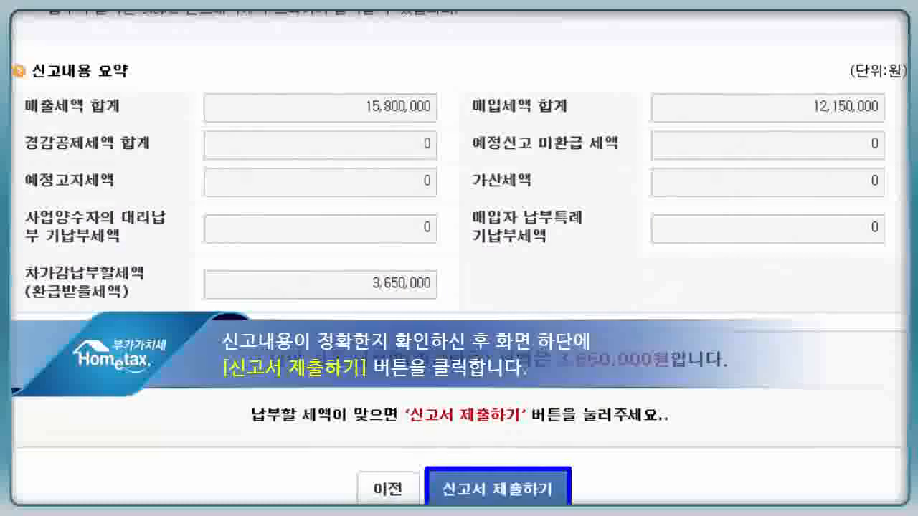
click(548, 490)
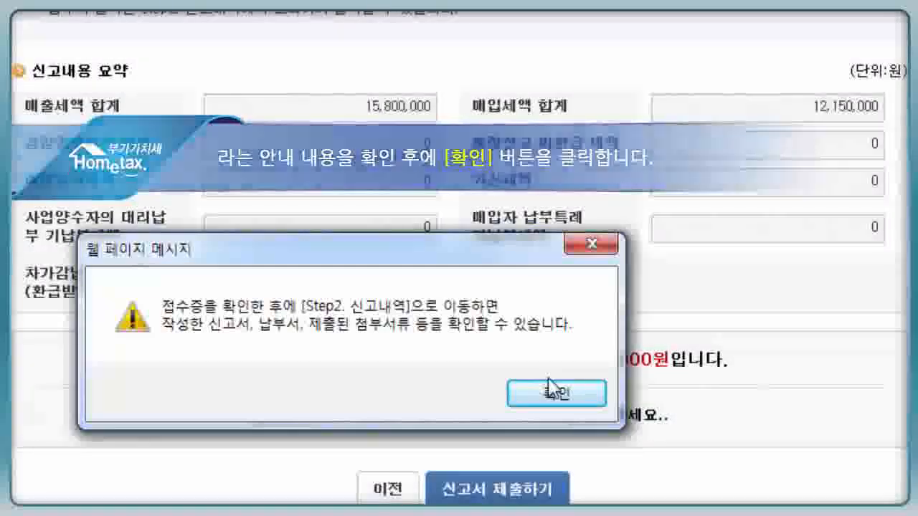
click(550, 395)
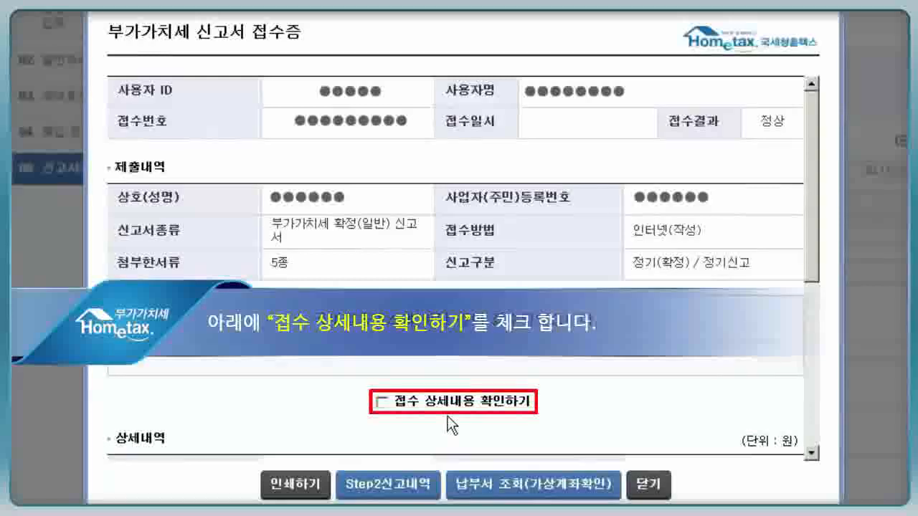
- Show the receipt's detailed contents, mark it as confirmed (확인하였습니다), and go to the Step 2 filing history (신고내역)
click(382, 401)
scroll(383, 402, down, 5)
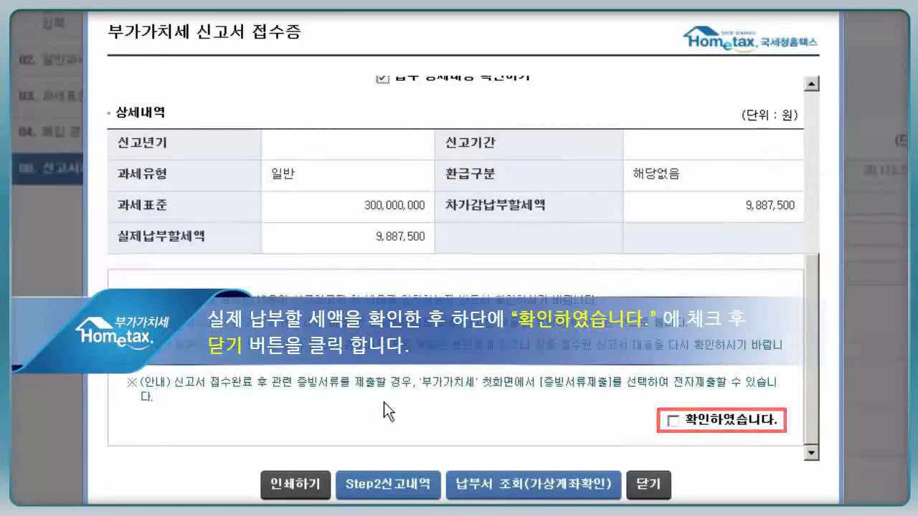
click(674, 420)
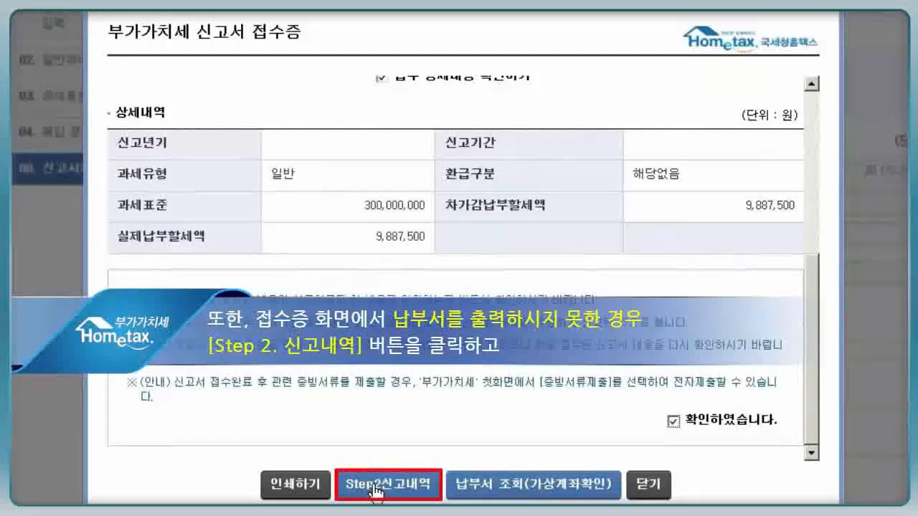
click(387, 484)
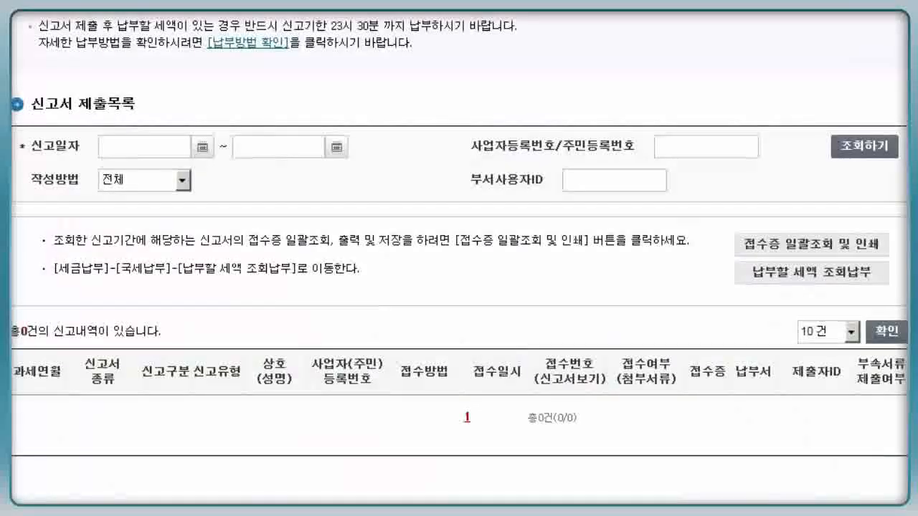